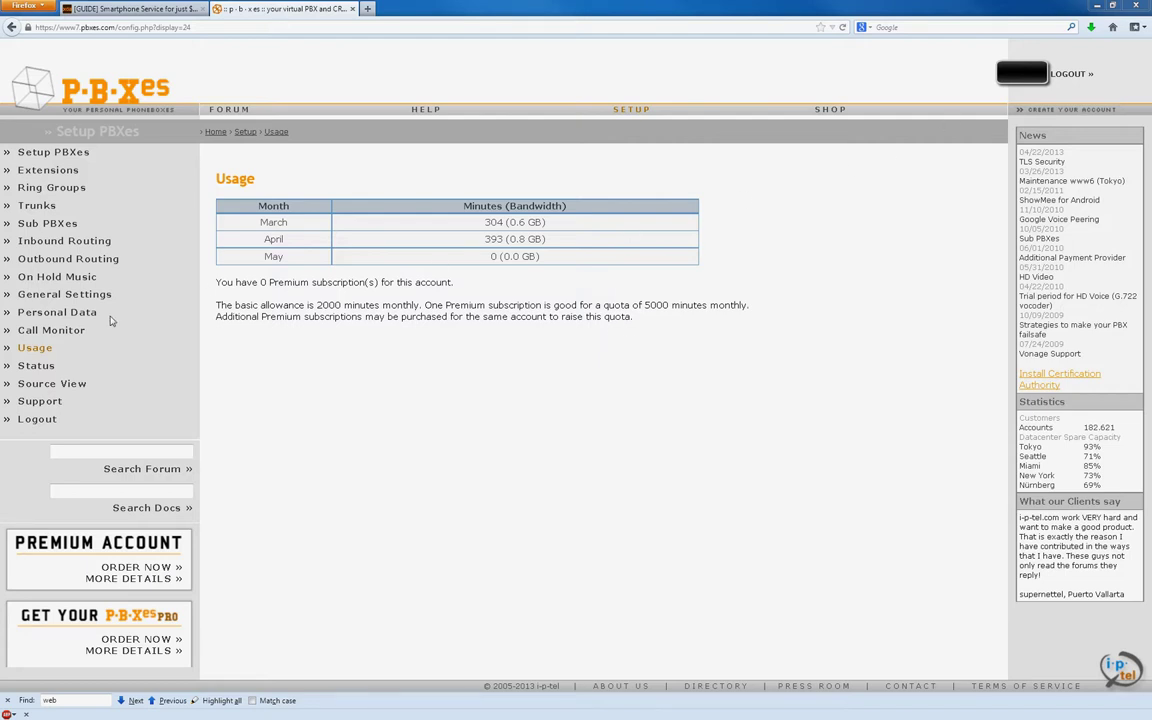
Step: Open the Add a Trunk page from the Trunks entry in the PBXes menu
click(38, 207)
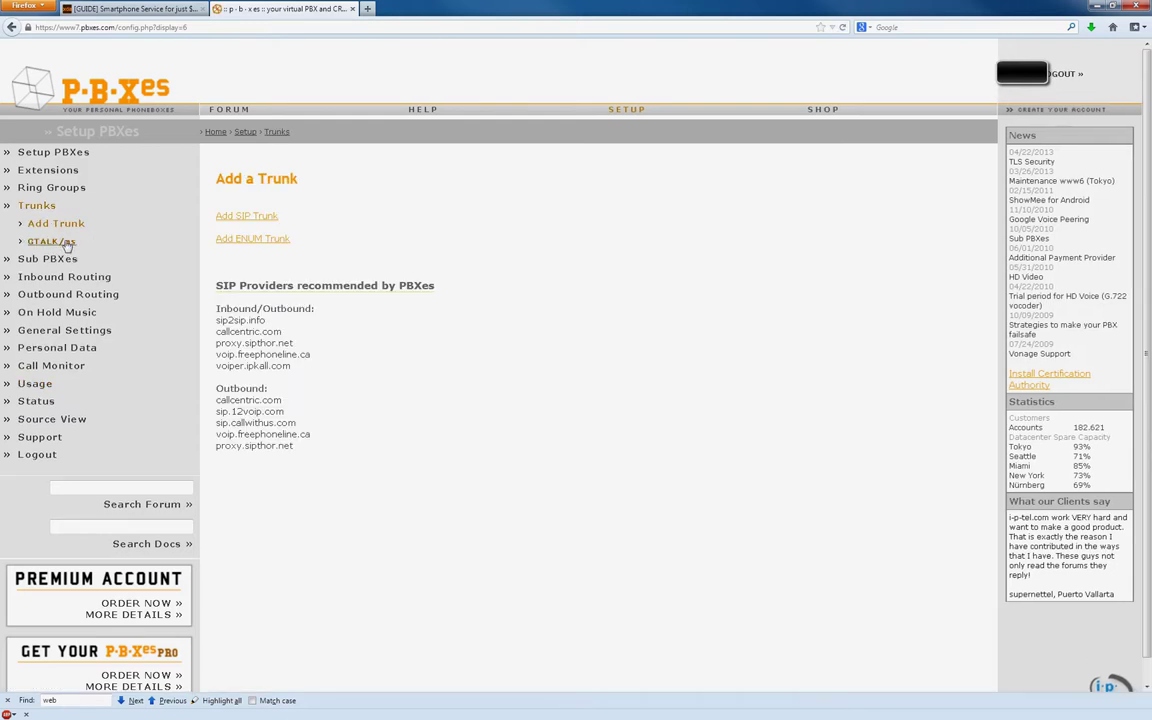
Step: Edit the GTALK trunk, replace its username and password, and submit the changes
click(57, 222)
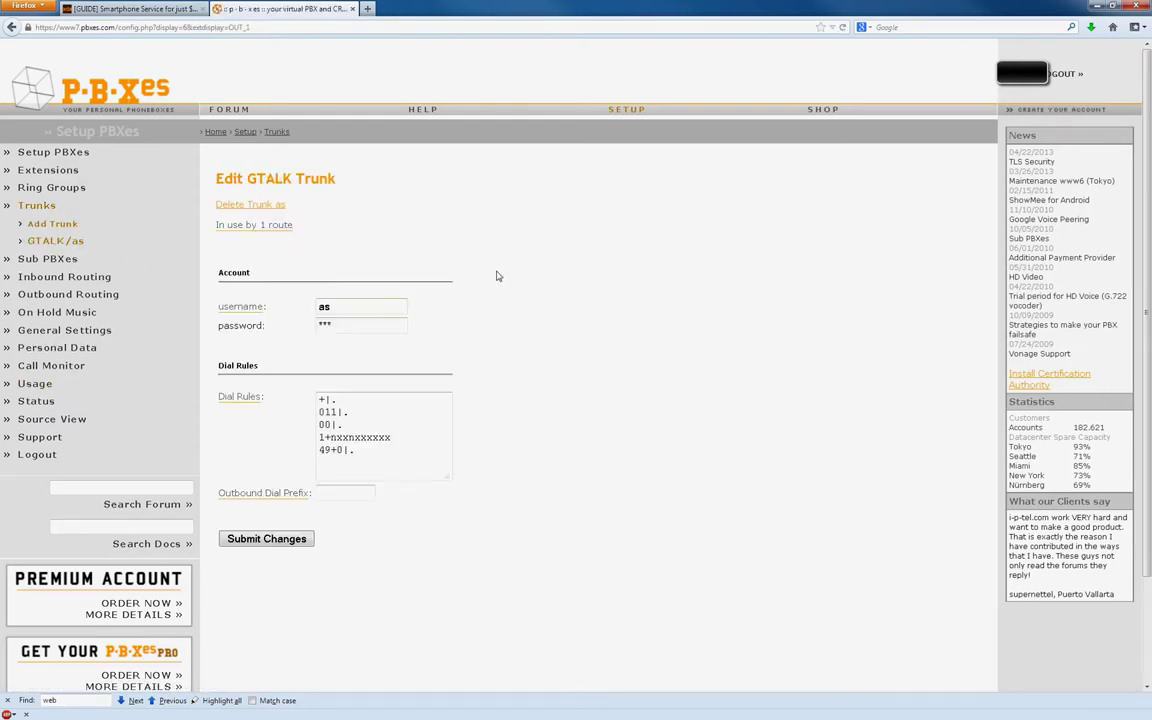
double_click(359, 306)
double_click(342, 306)
double_click(386, 325)
key(Tab)
key(Tab)
key(Tab)
key(Return)
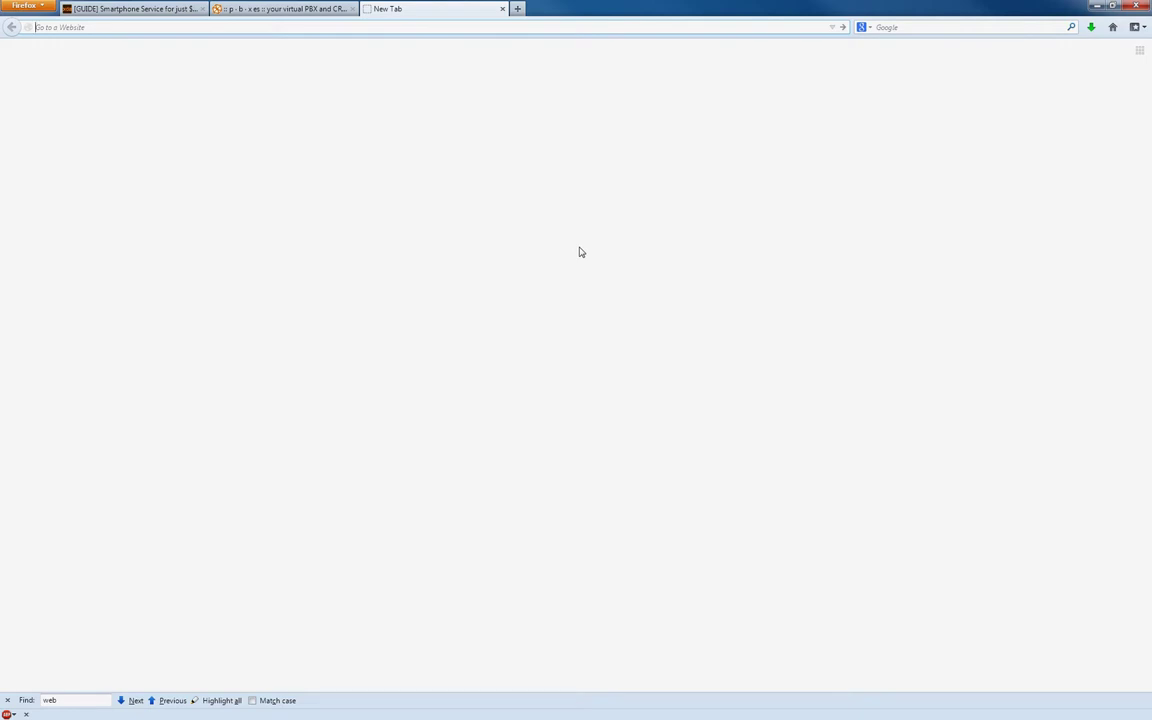
Step: Load 192.168.1.125, switch the welcome page to ADMIN, and open FreePBX Administration
text(192.168.1)
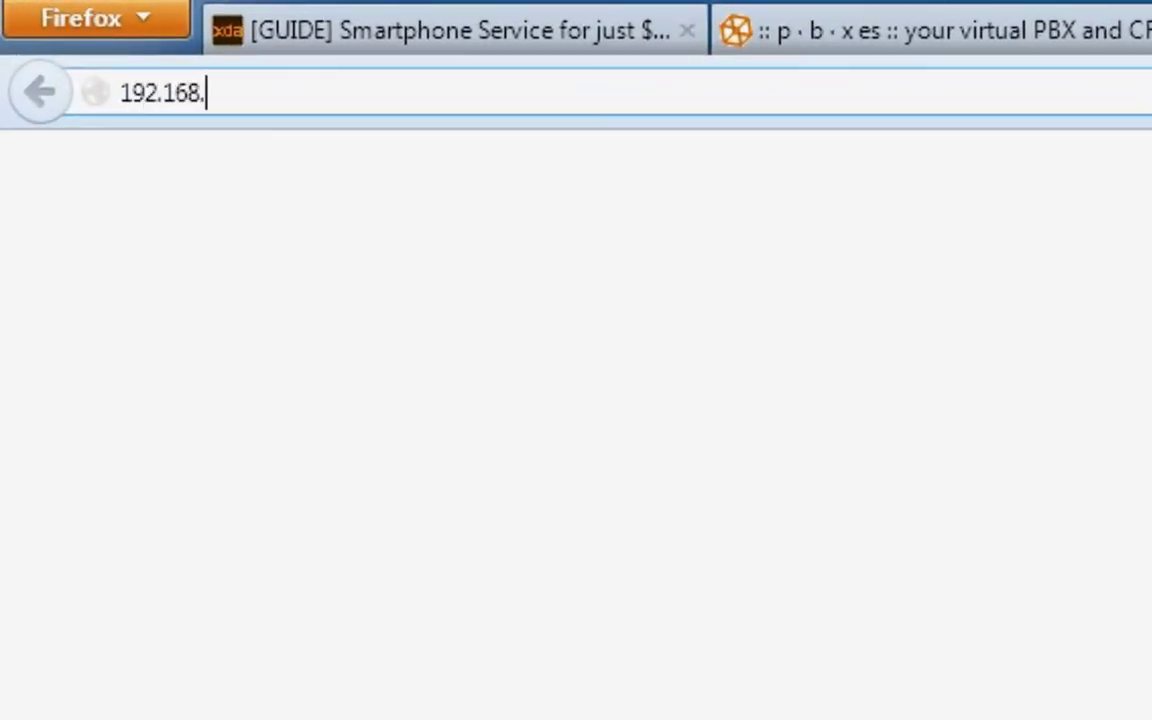
text(.125)
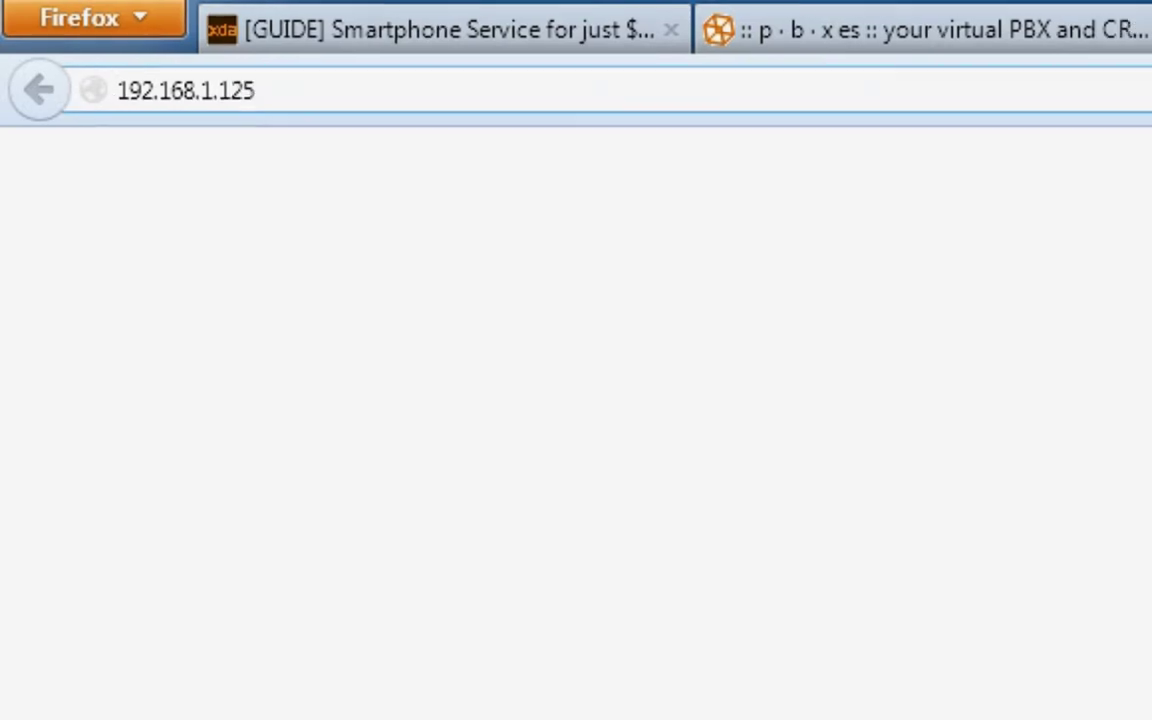
key(Return)
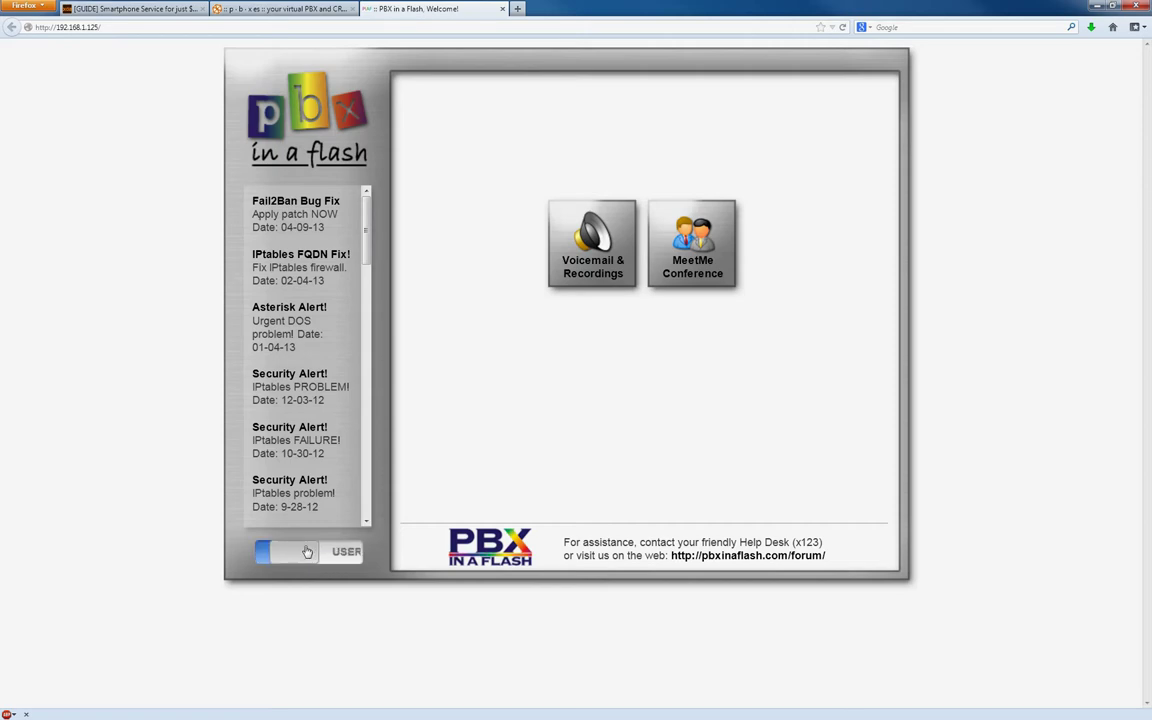
drag(292, 551, 356, 551)
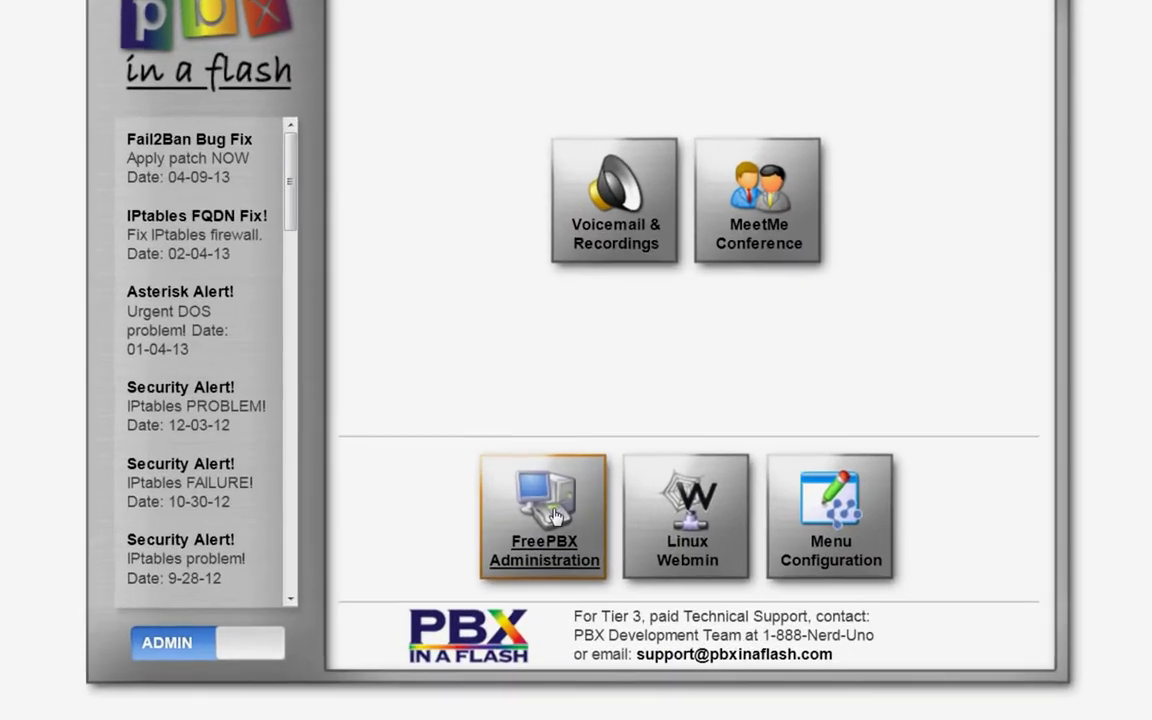
click(549, 463)
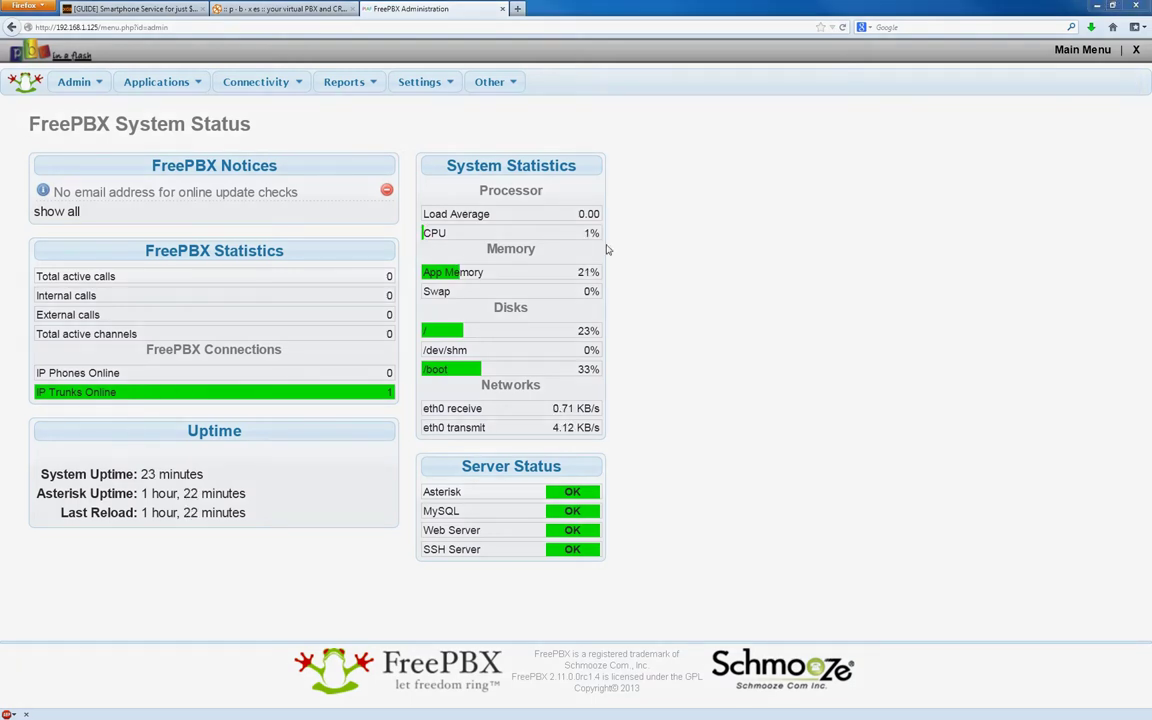
Step: Open the Settings menu from the FreePBX System Status dashboard
click(420, 84)
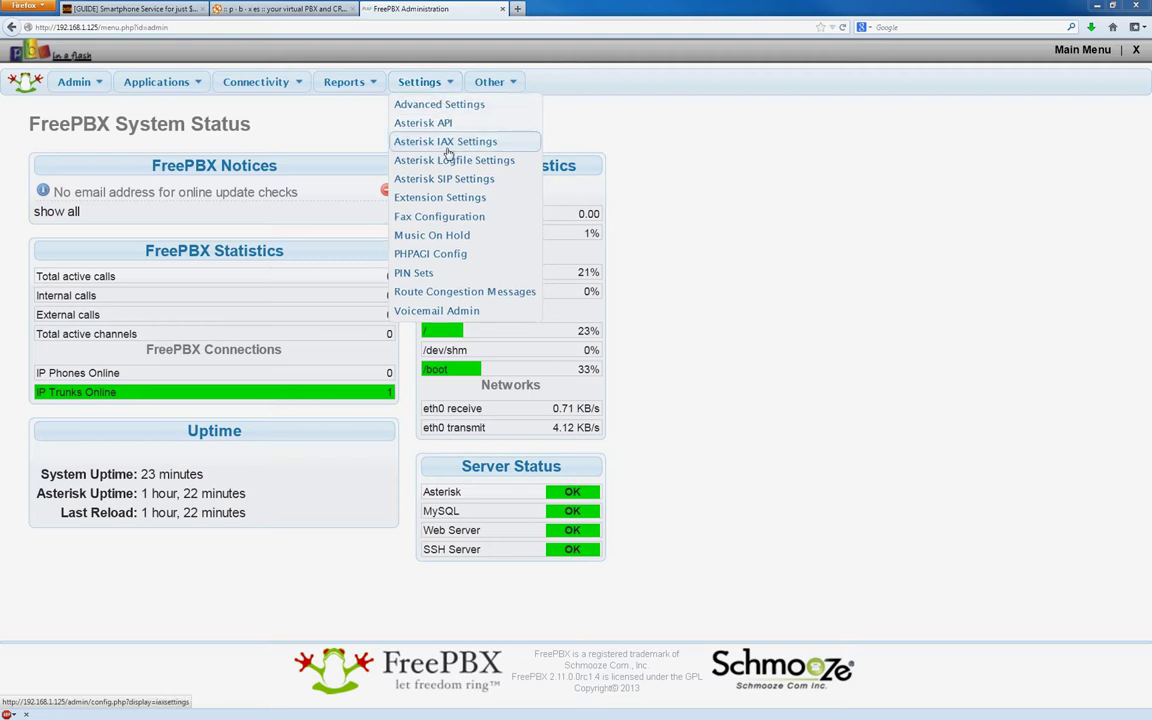
Step: Auto-configure NAT on the Asterisk SIP Settings page and settle on Static IP
click(418, 174)
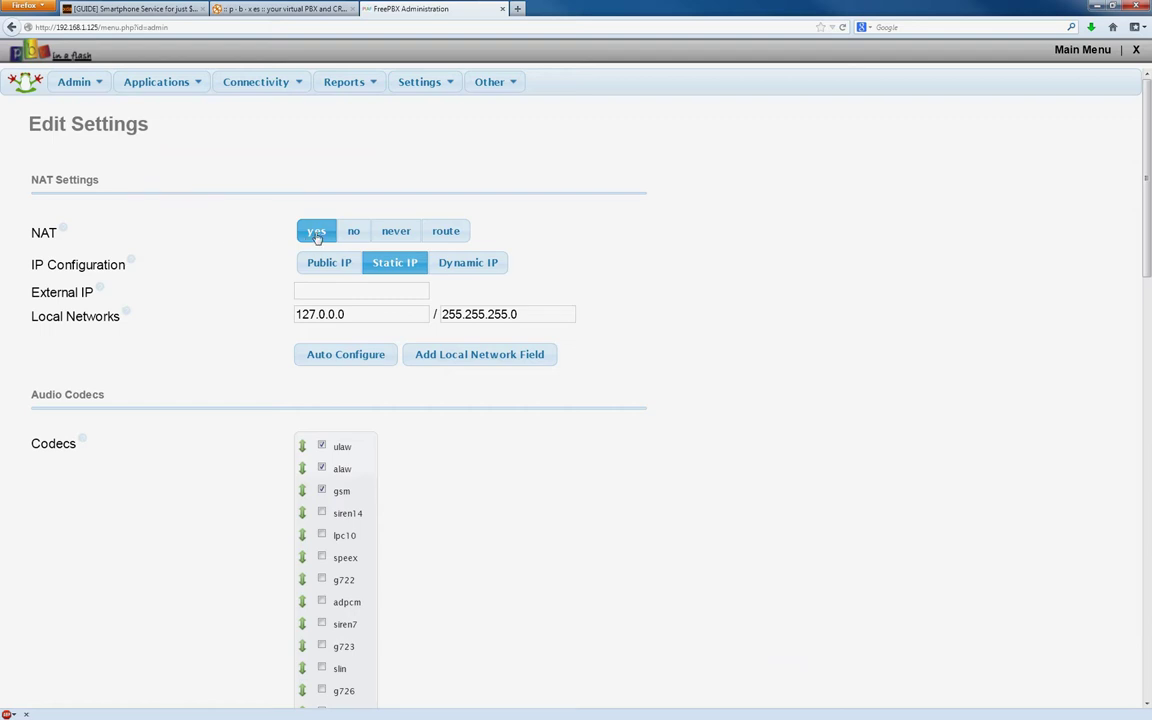
click(341, 357)
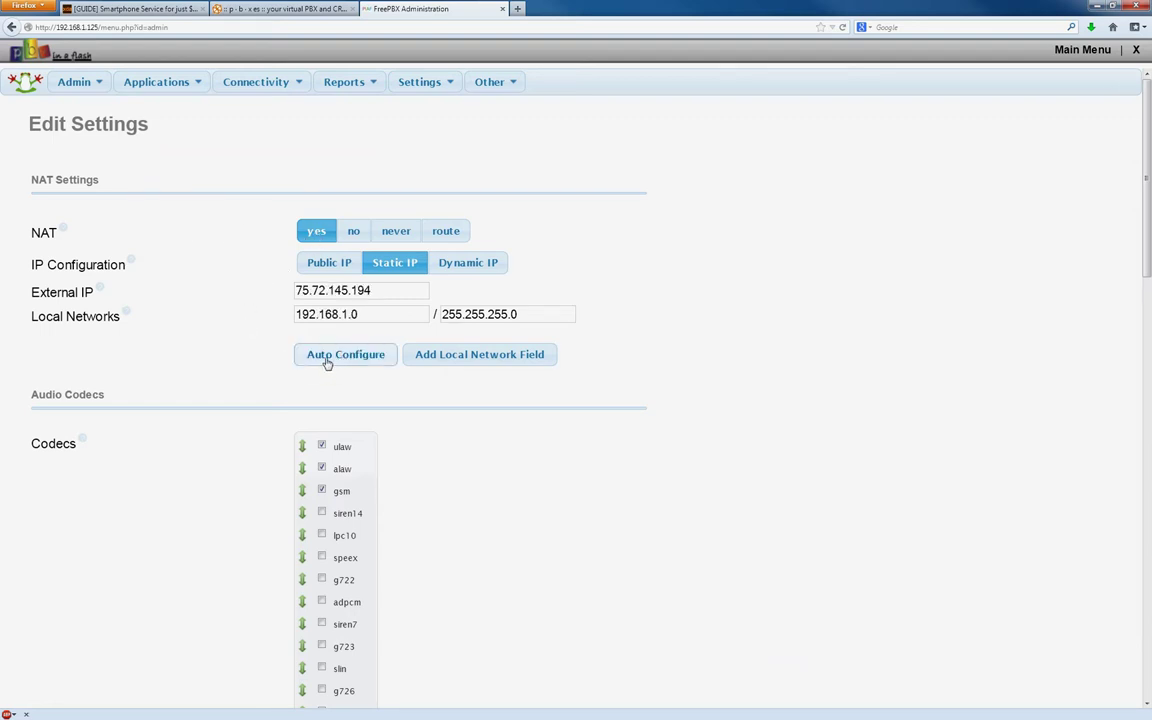
click(476, 265)
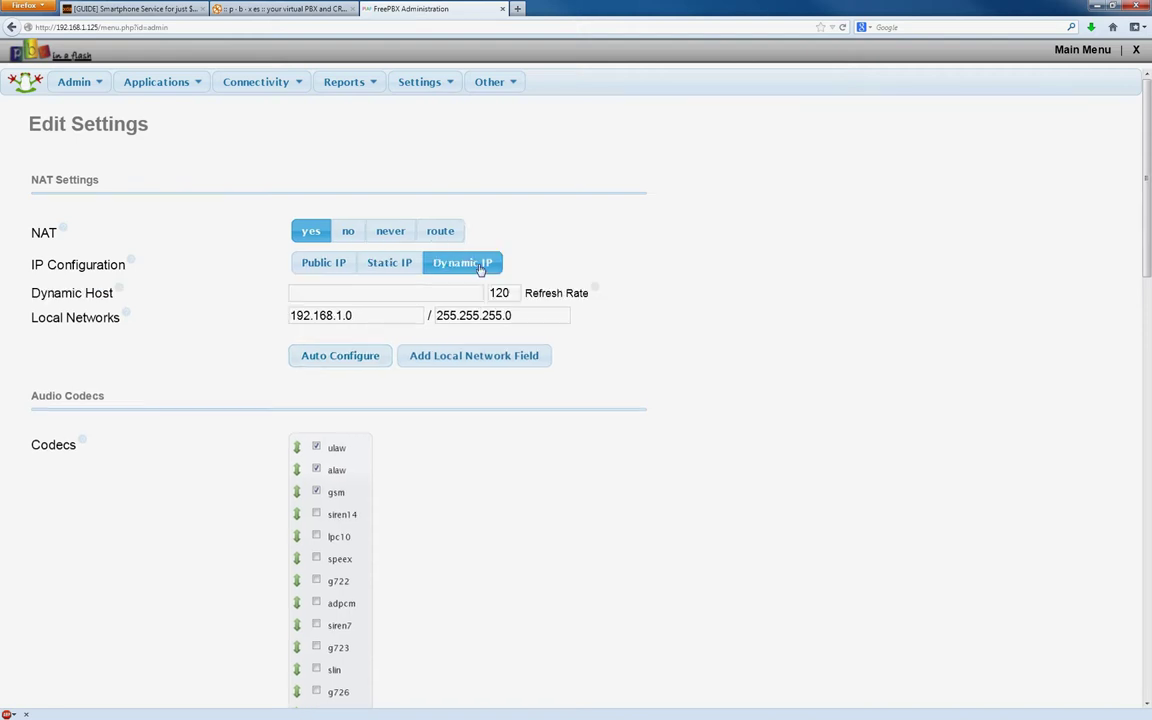
click(395, 265)
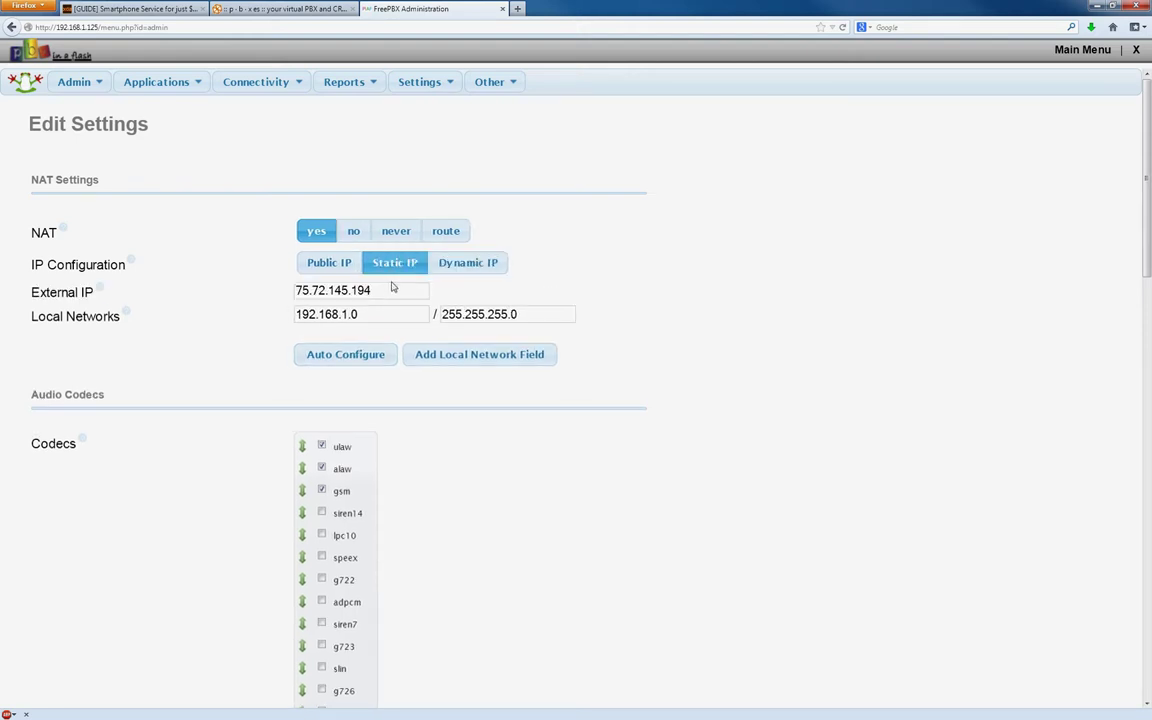
click(481, 263)
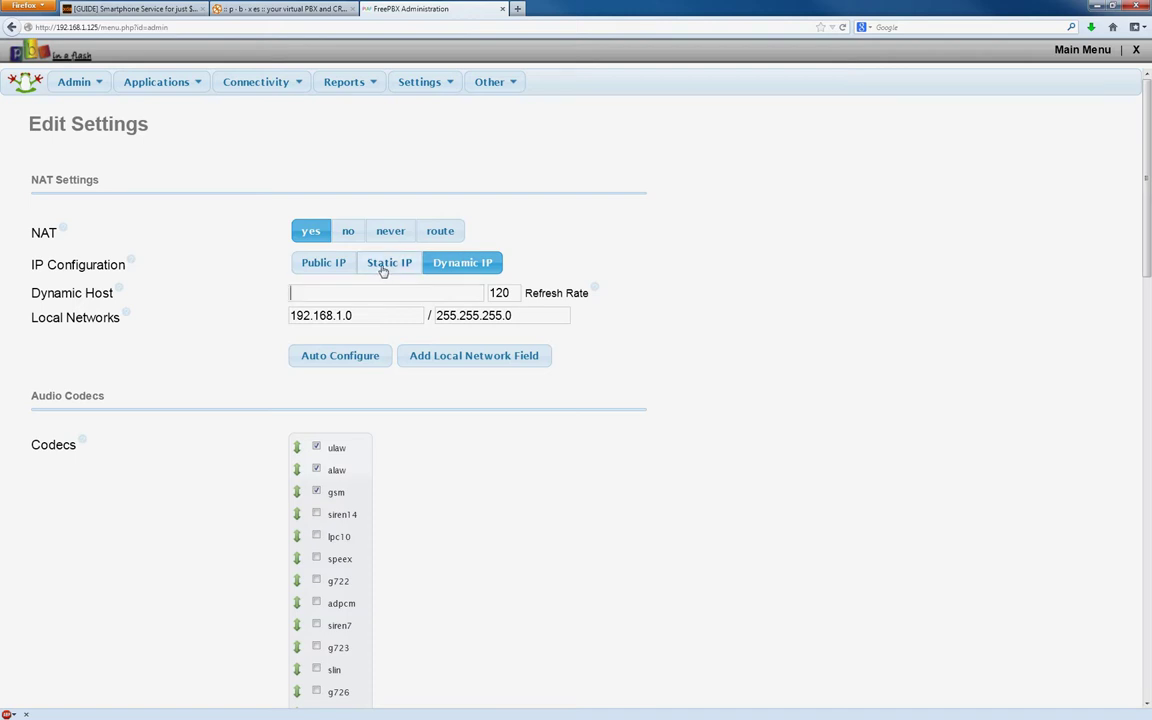
click(383, 268)
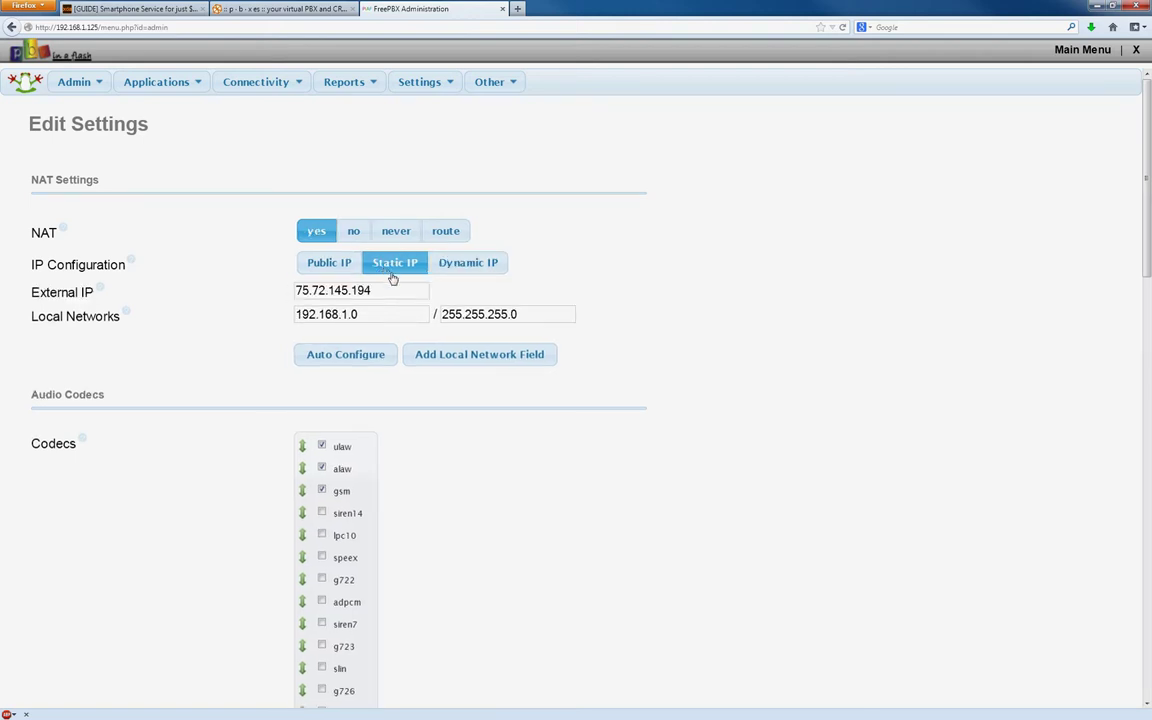
Step: Replace the external IP with pbx.mooo.com, keeping local network 192.168.1.0/255.255.255.0
drag(390, 290, 284, 283)
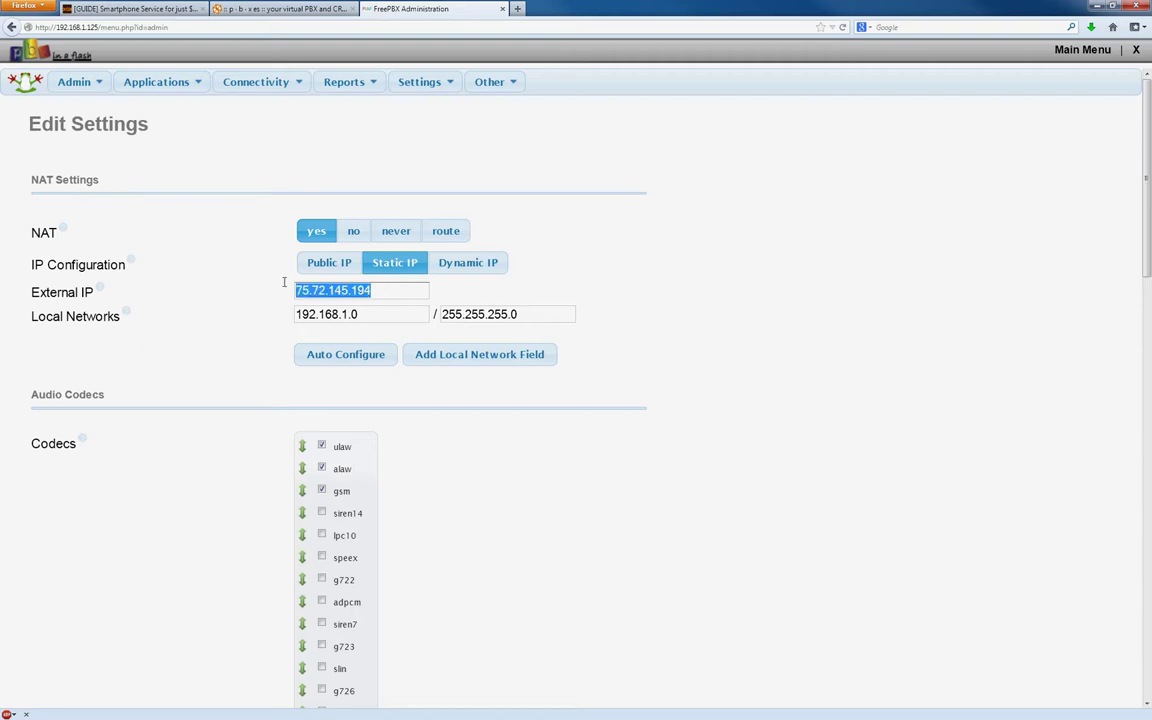
key(BackSpace)
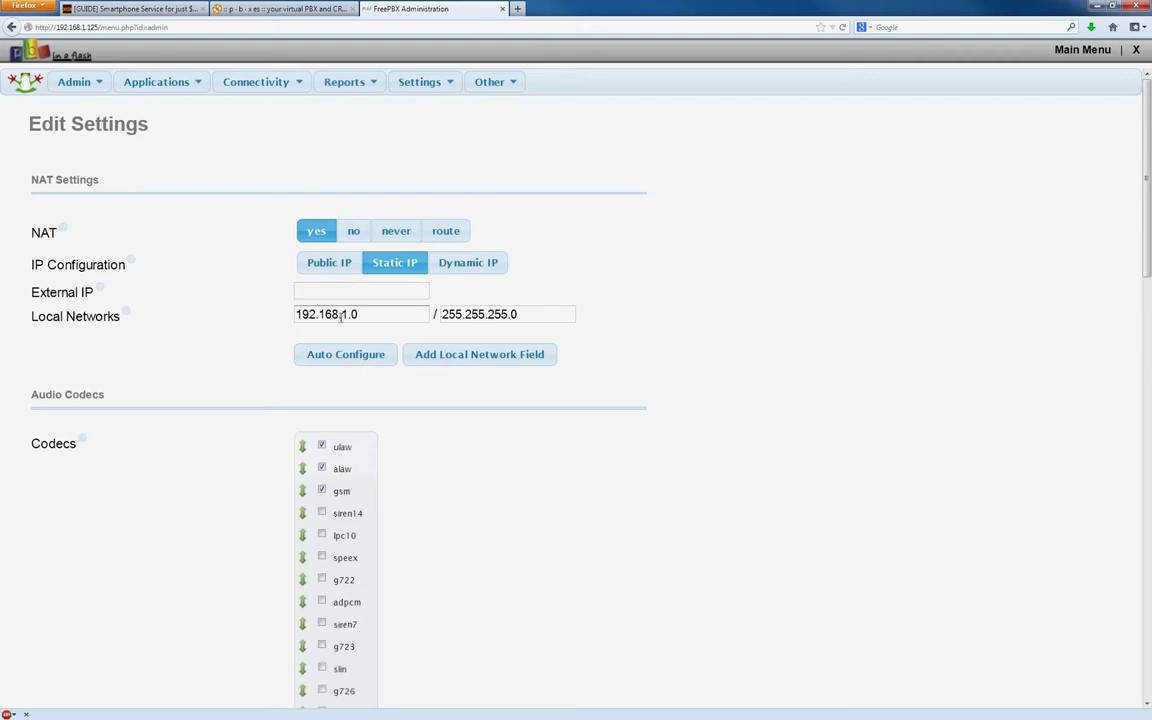
click(404, 315)
triple_click(378, 311)
click(376, 308)
key(Tab)
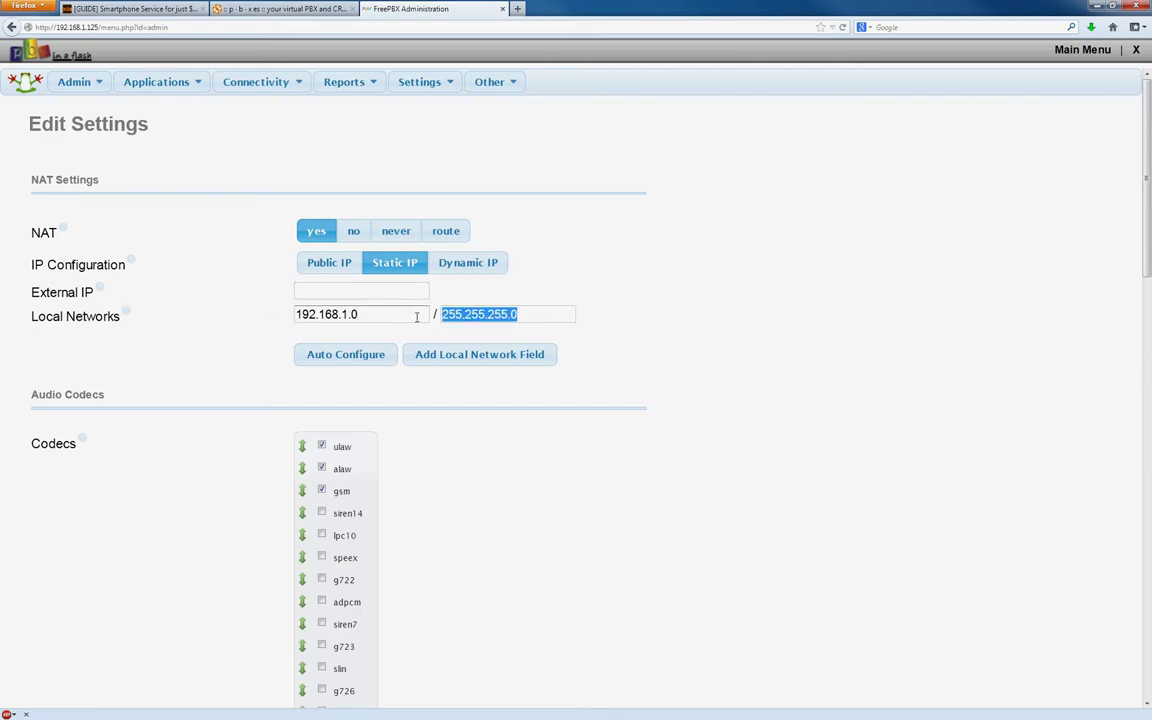
click(380, 293)
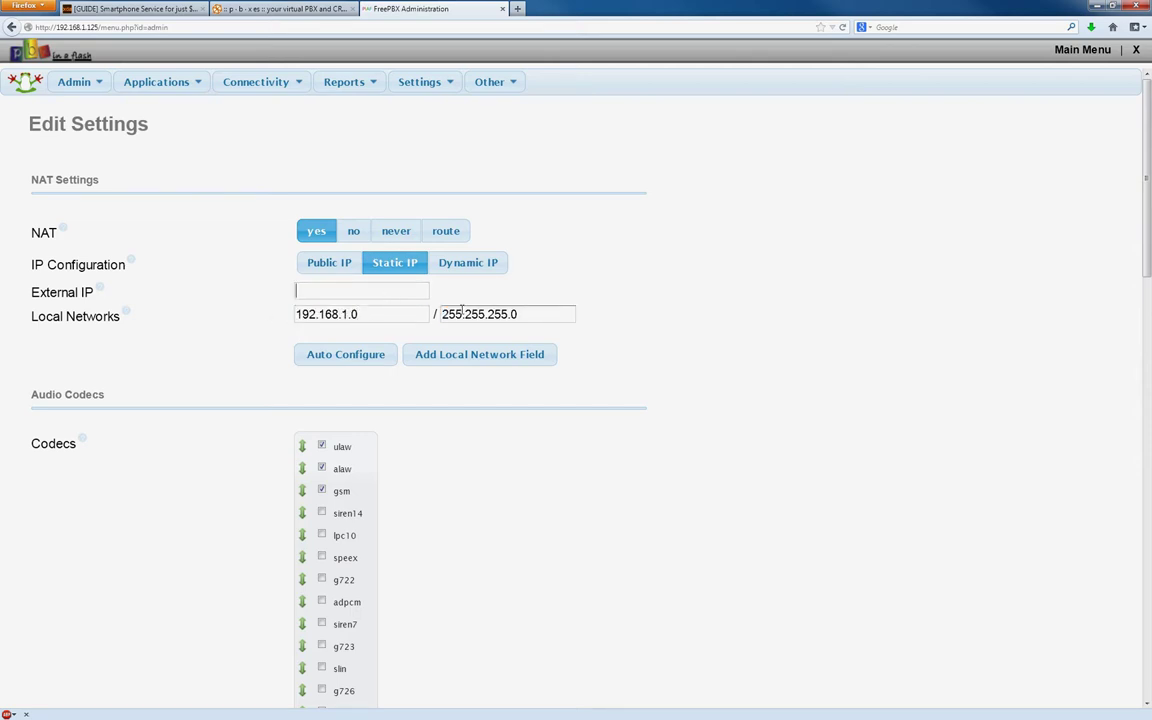
text(pbx.mooo.com)
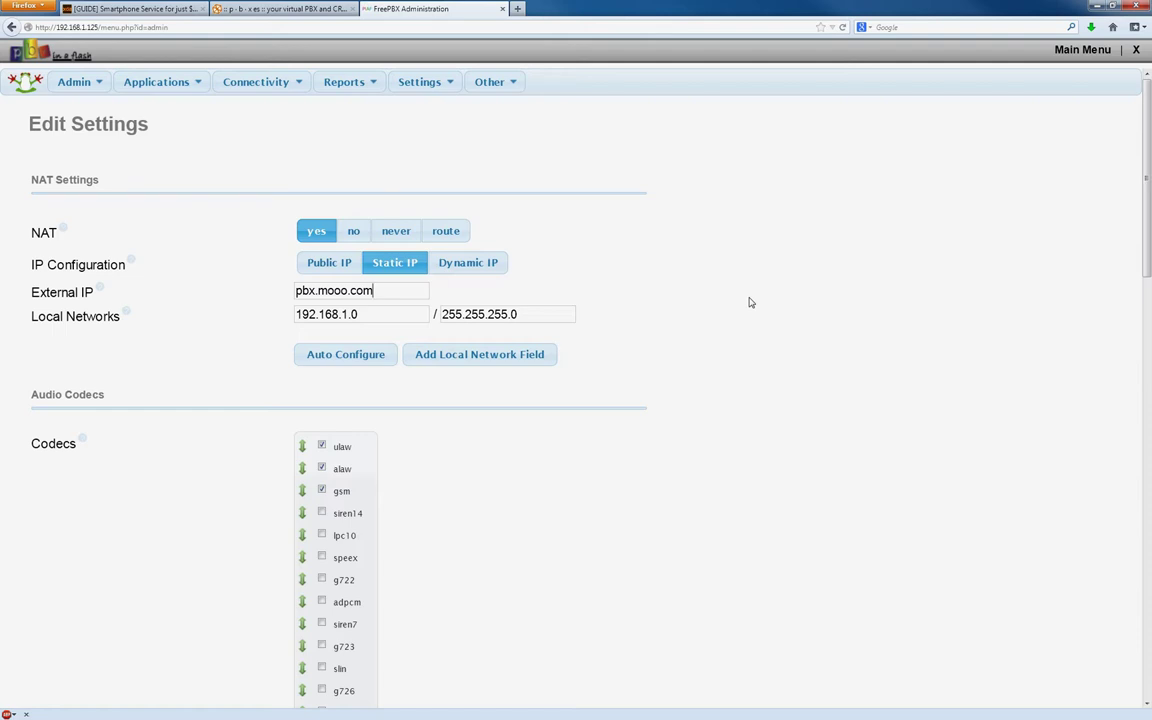
drag(372, 290, 298, 290)
click(738, 290)
Step: Enable the g722 codec and move it higher in the codec priority list
scroll(735, 288, down, 5)
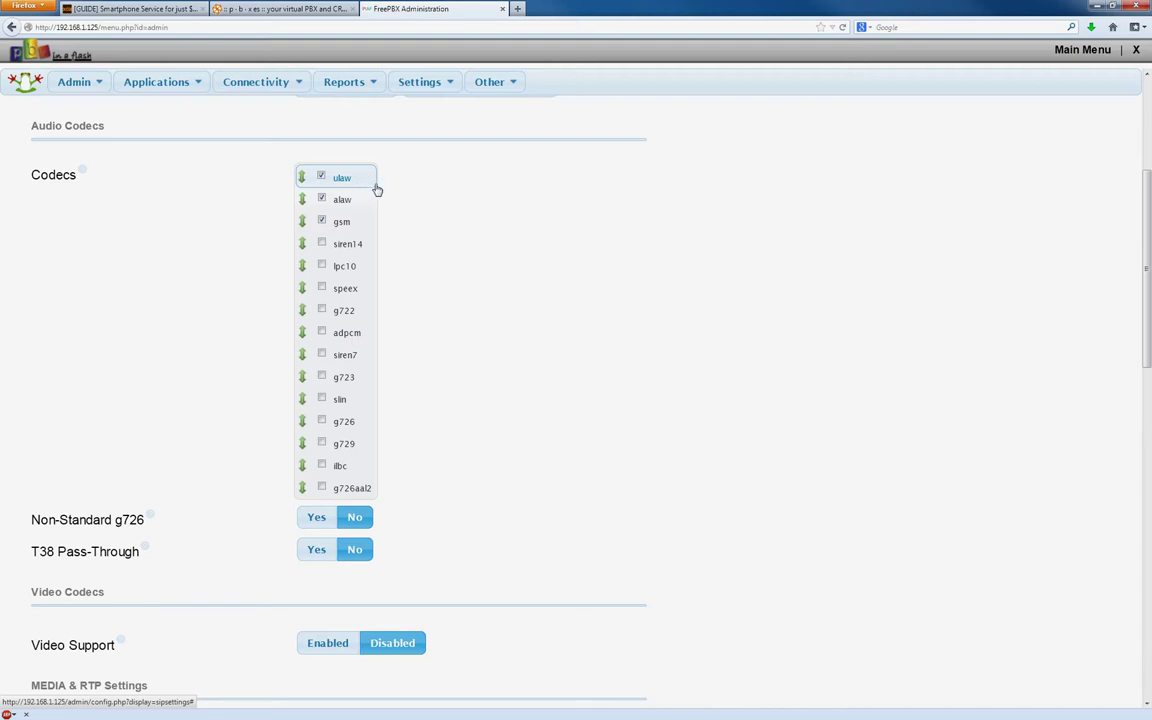
click(320, 311)
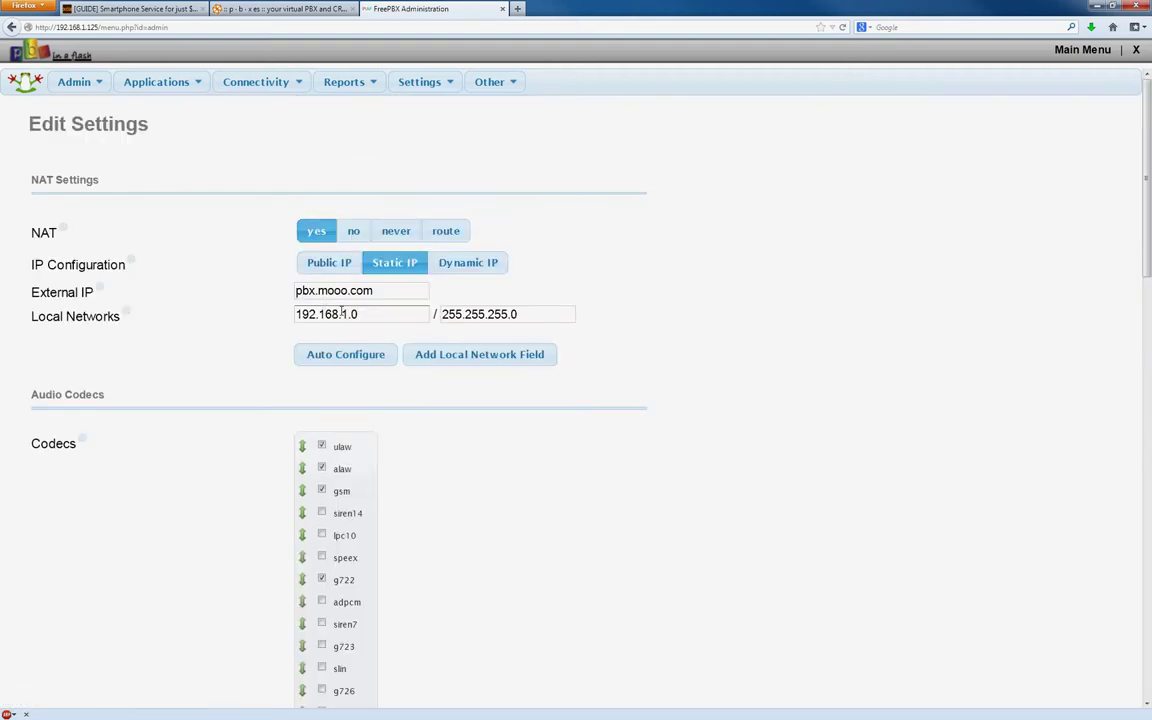
scroll(635, 429, down, 2)
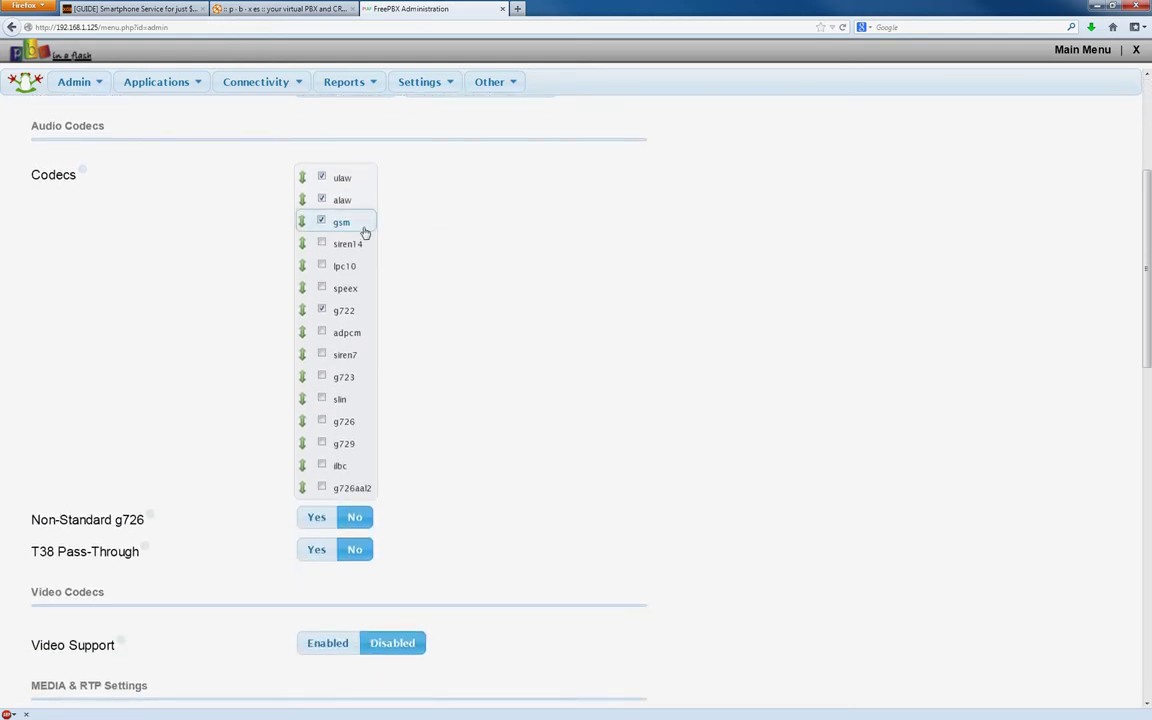
drag(363, 311, 360, 220)
scroll(462, 374, down, 2)
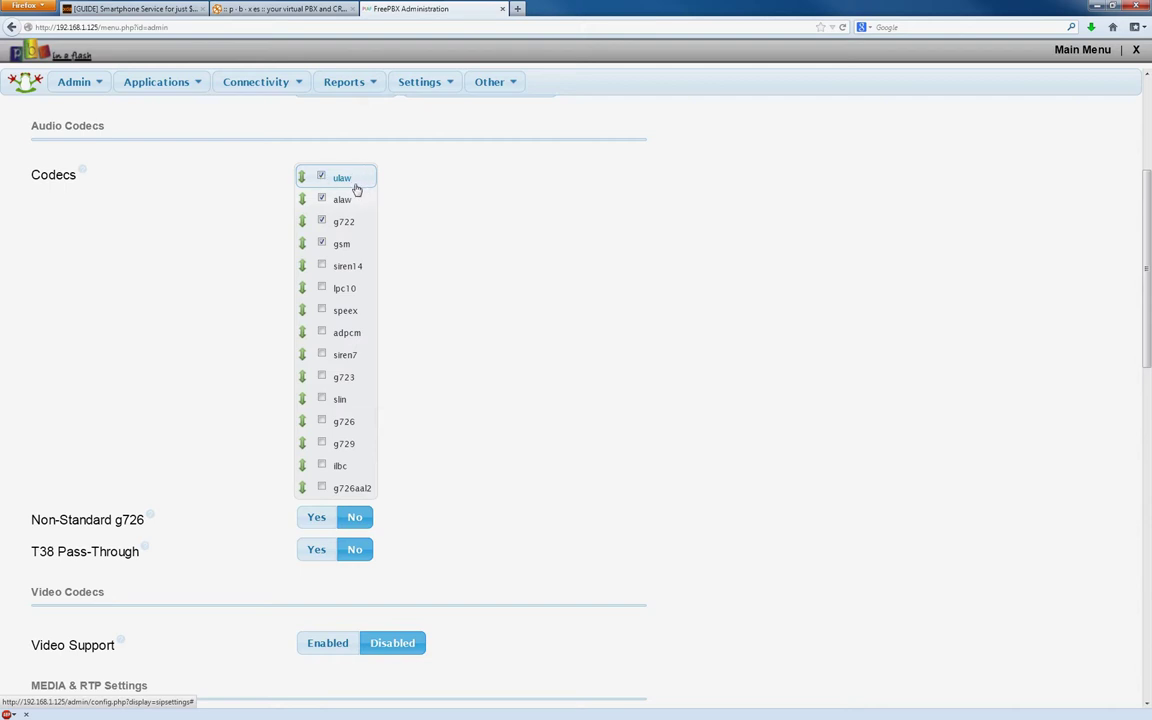
Step: Untick alaw and gsm and place g722 directly below ulaw
click(321, 199)
scroll(409, 220, up, 3)
scroll(506, 363, down, 5)
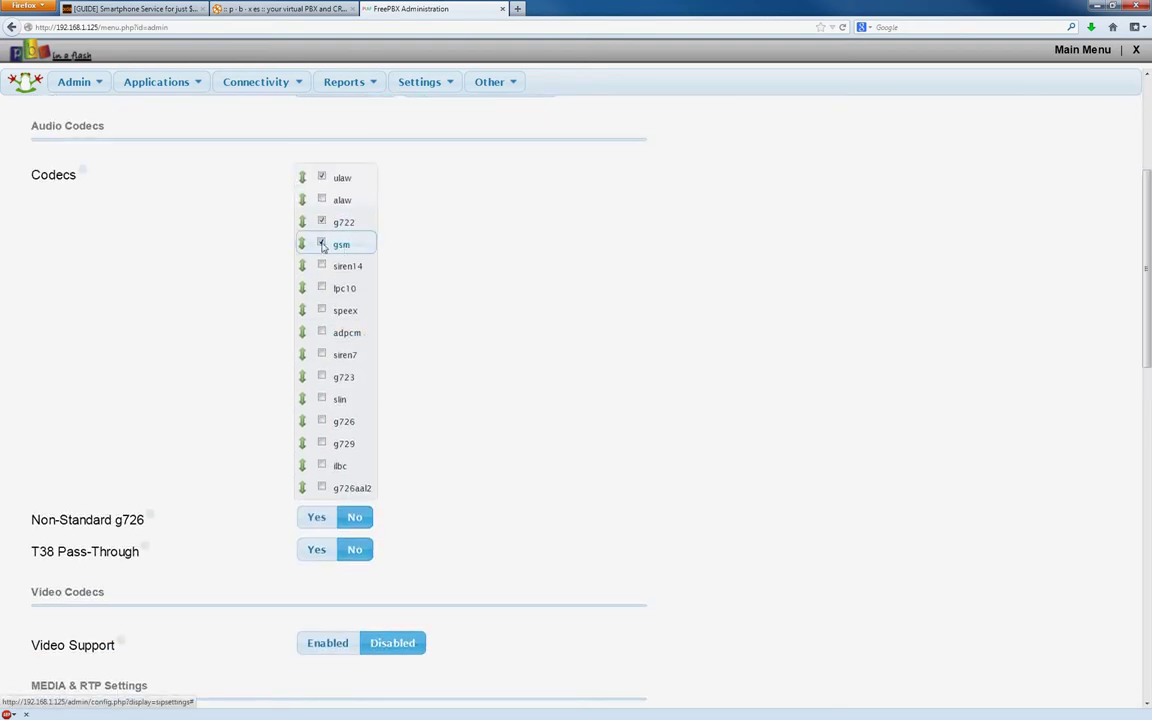
click(321, 244)
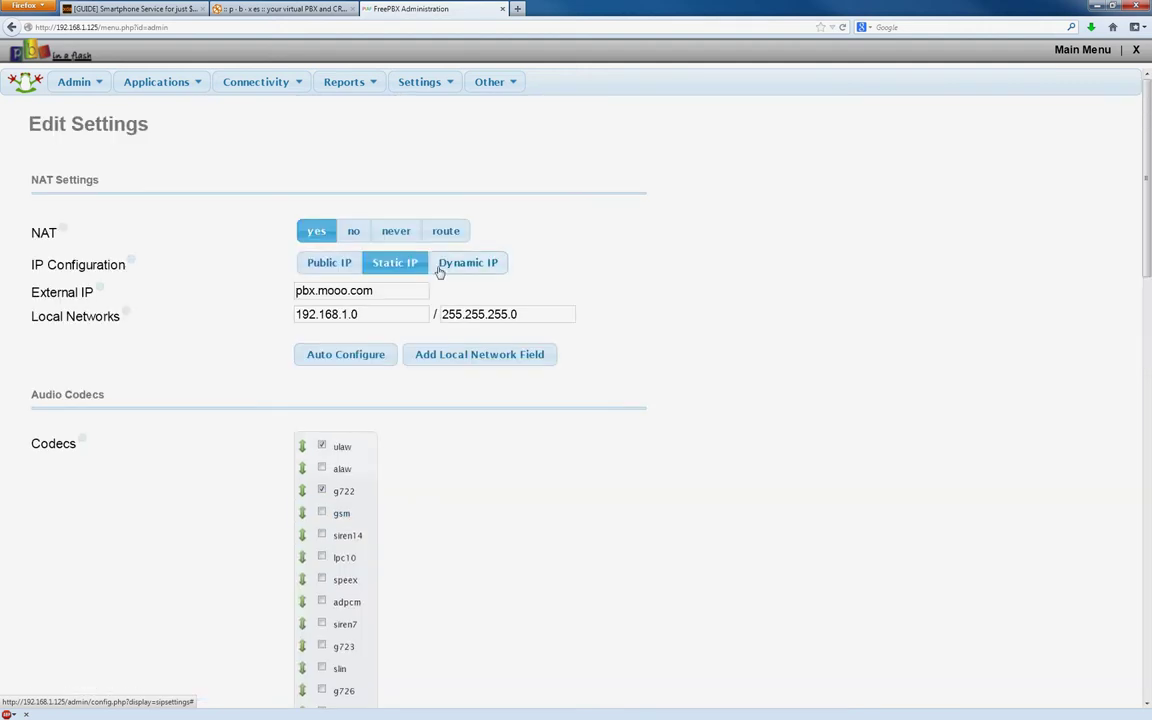
scroll(443, 278, down, 5)
drag(348, 225, 350, 200)
scroll(434, 400, down, 5)
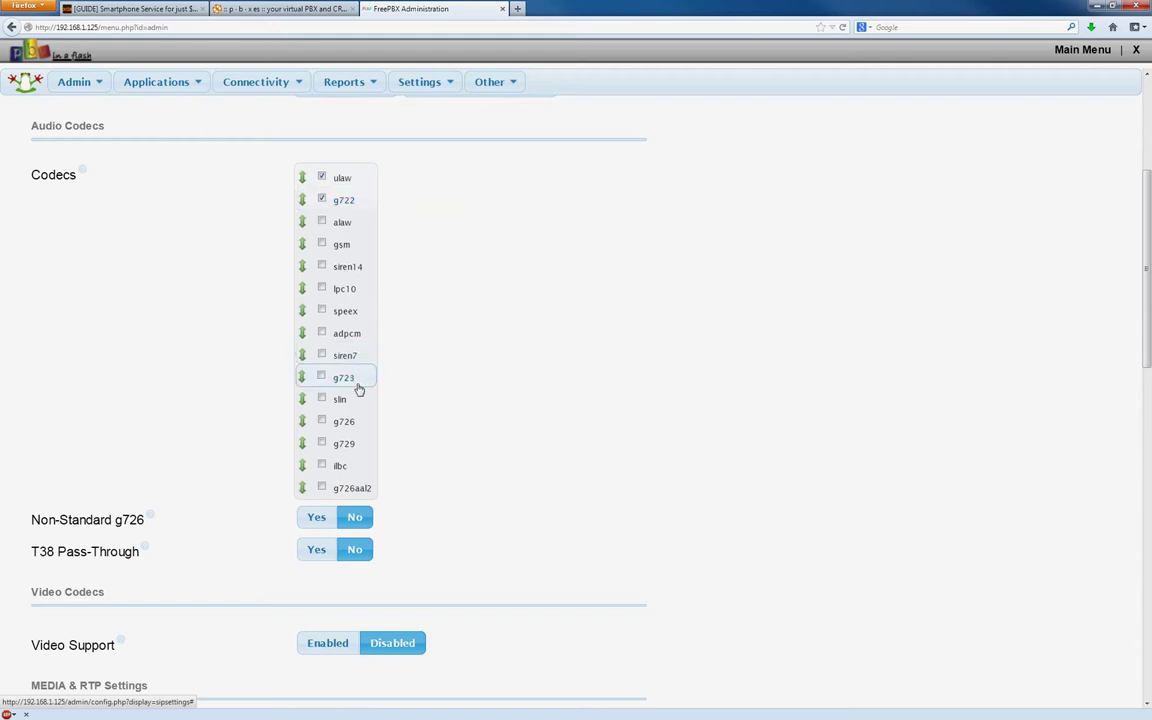
drag(329, 467, 350, 222)
scroll(440, 470, down, 5)
scroll(437, 440, down, 1)
scroll(437, 440, down, 1)
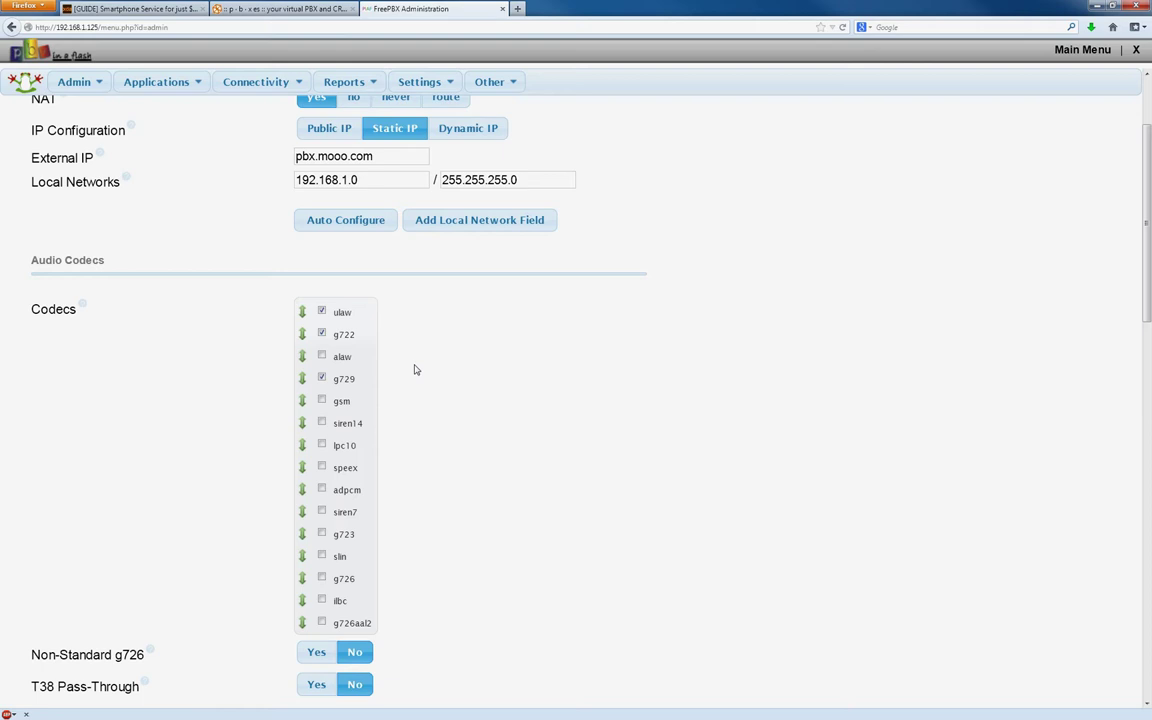
Step: Submit the SIP settings at the bottom of the page and apply the configuration
drag(348, 379, 352, 352)
scroll(447, 465, up, 3)
scroll(447, 465, down, 3)
scroll(488, 456, down, 3)
scroll(488, 456, down, 4)
scroll(636, 392, down, 3)
scroll(673, 311, down, 3)
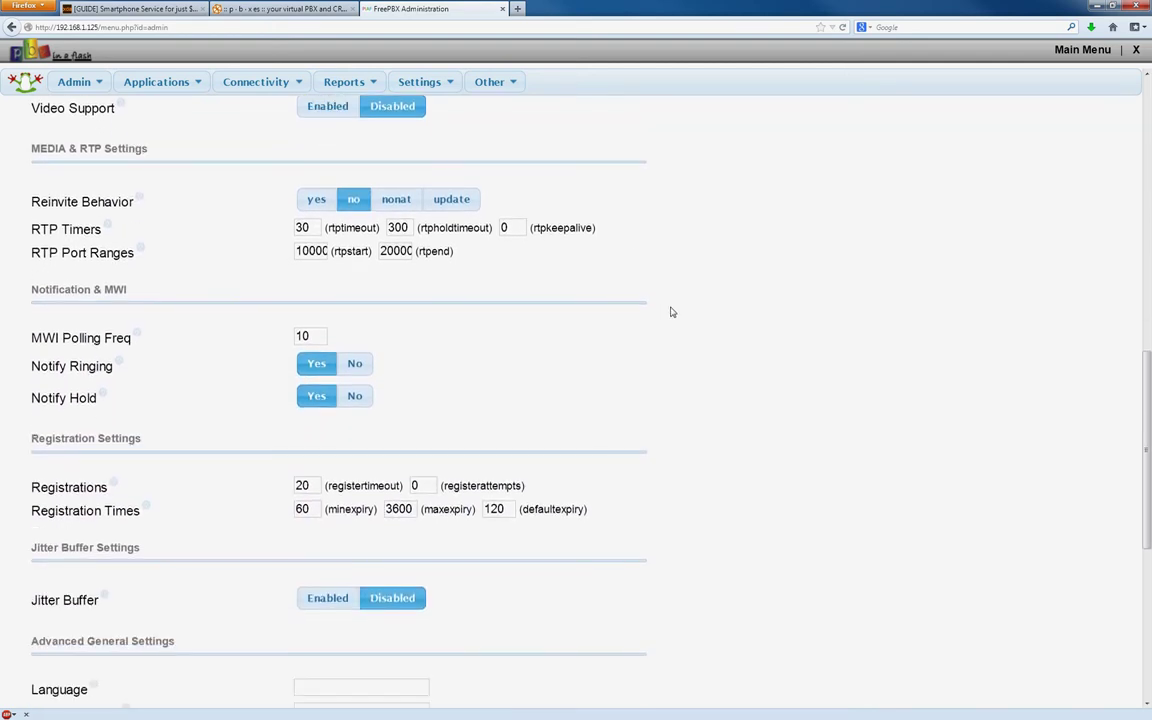
scroll(672, 311, down, 6)
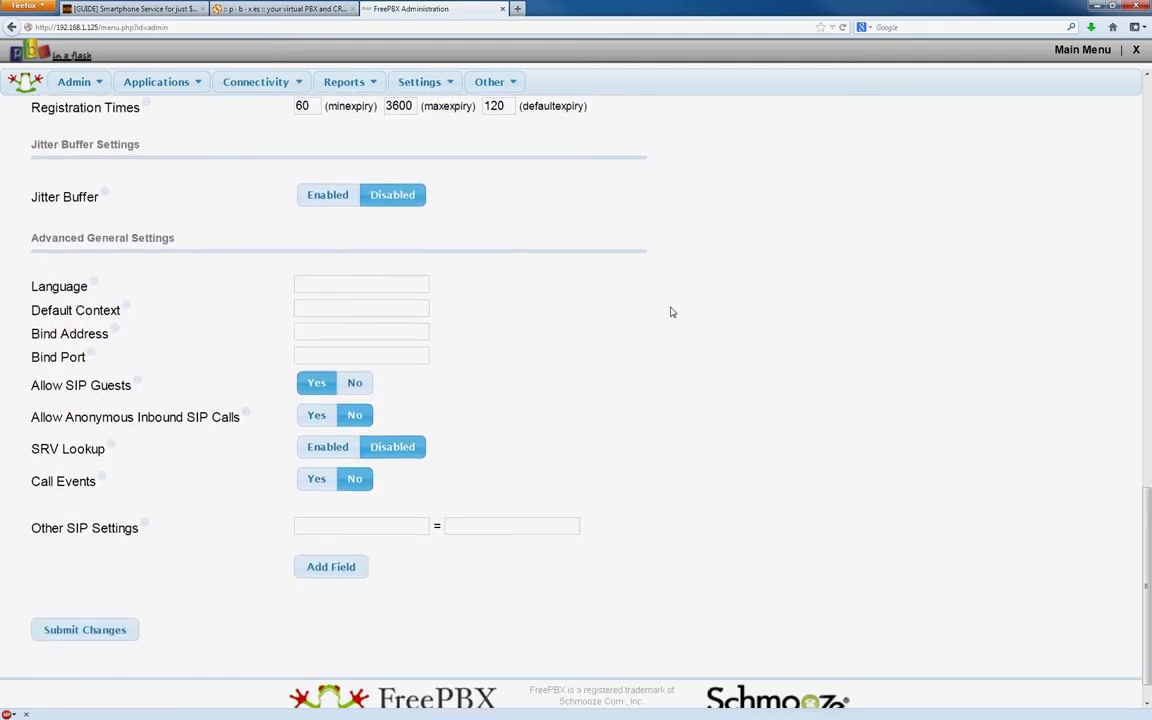
scroll(620, 355, down, 1)
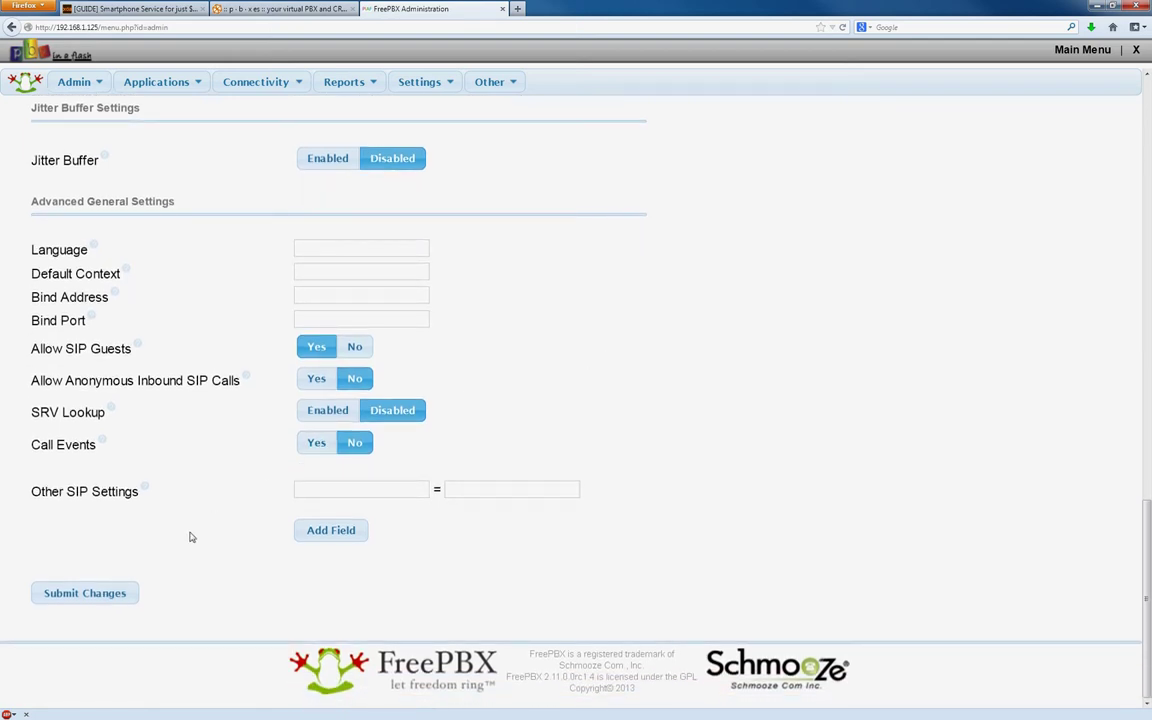
click(115, 595)
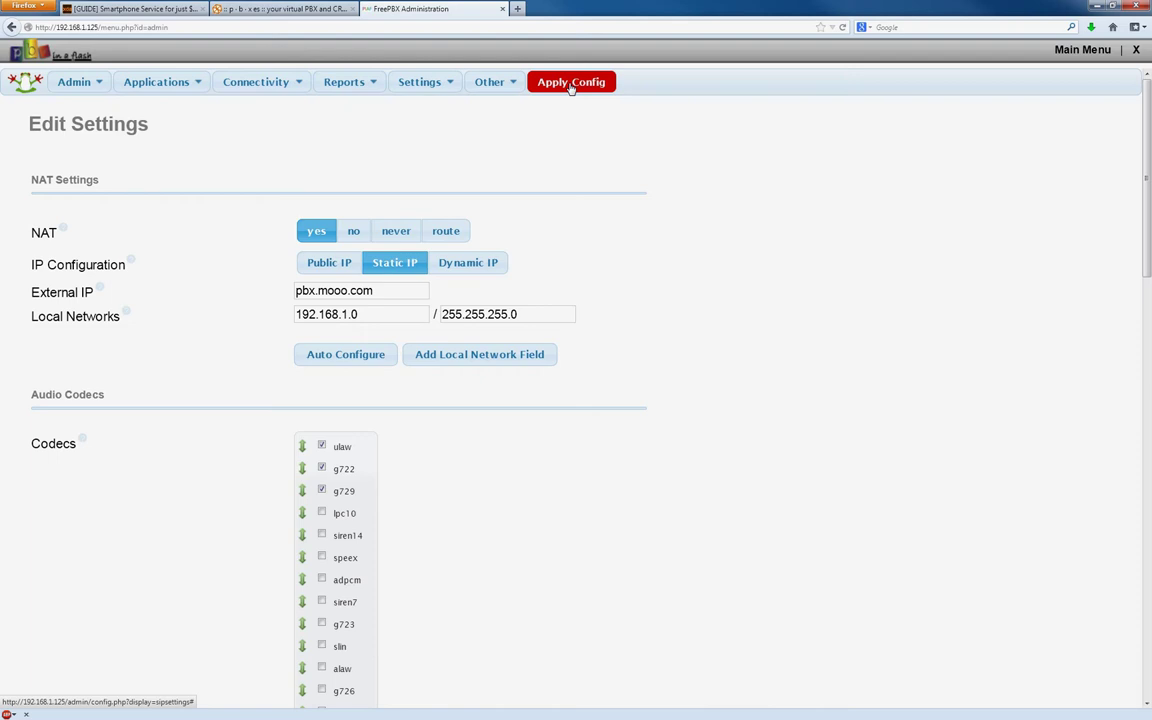
click(570, 84)
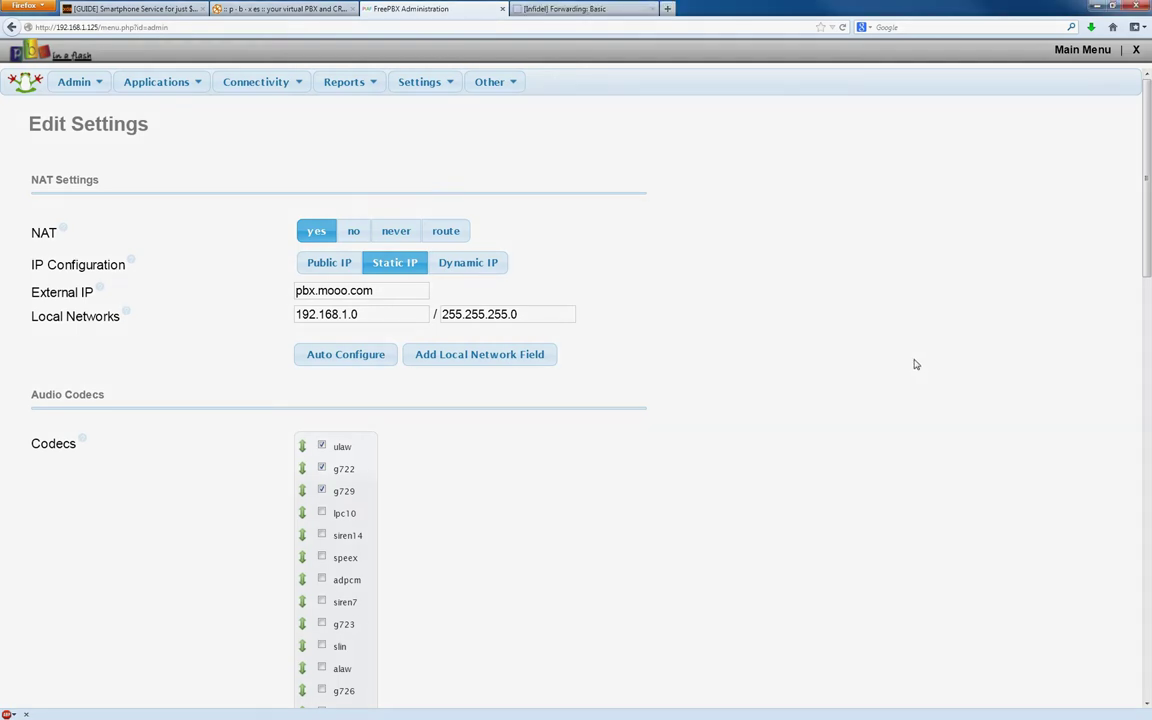
scroll(914, 366, down, 15)
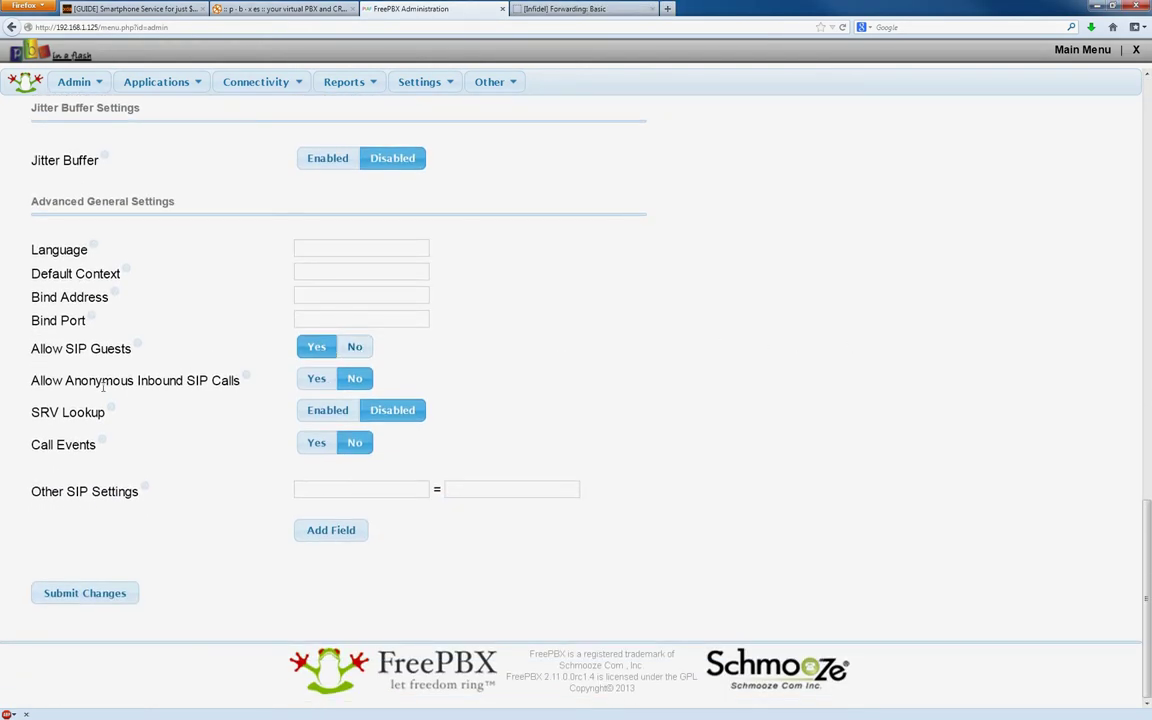
drag(40, 381, 238, 381)
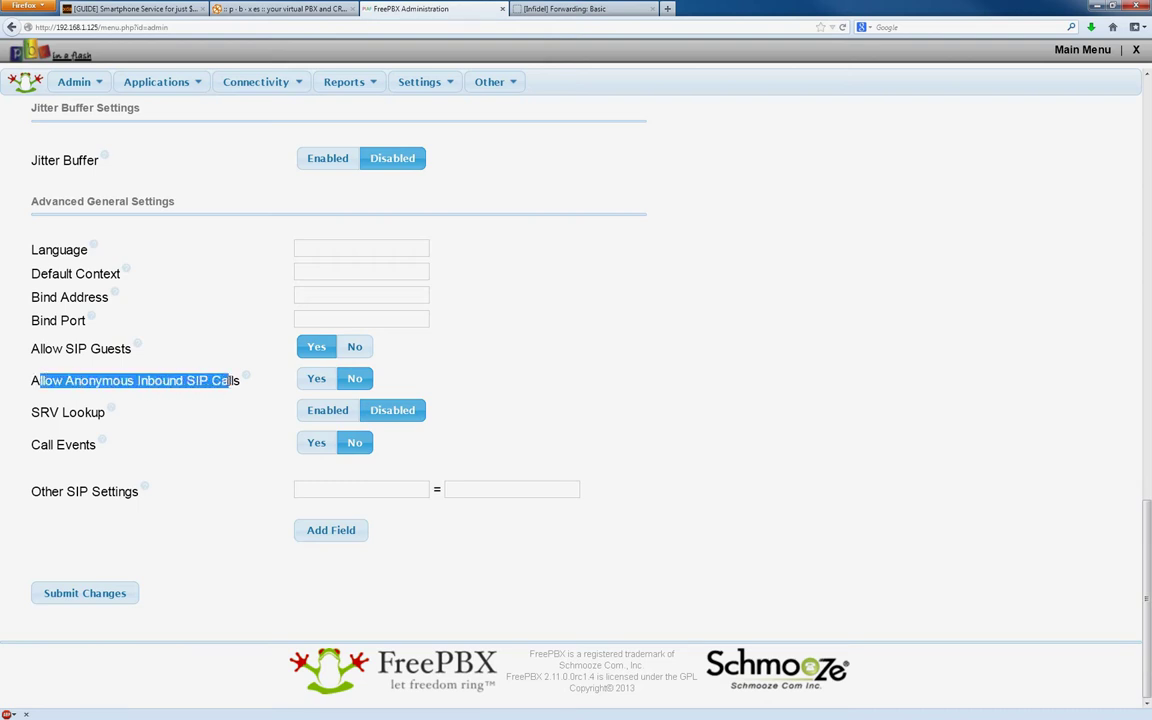
click(247, 378)
mouse_move(247, 380)
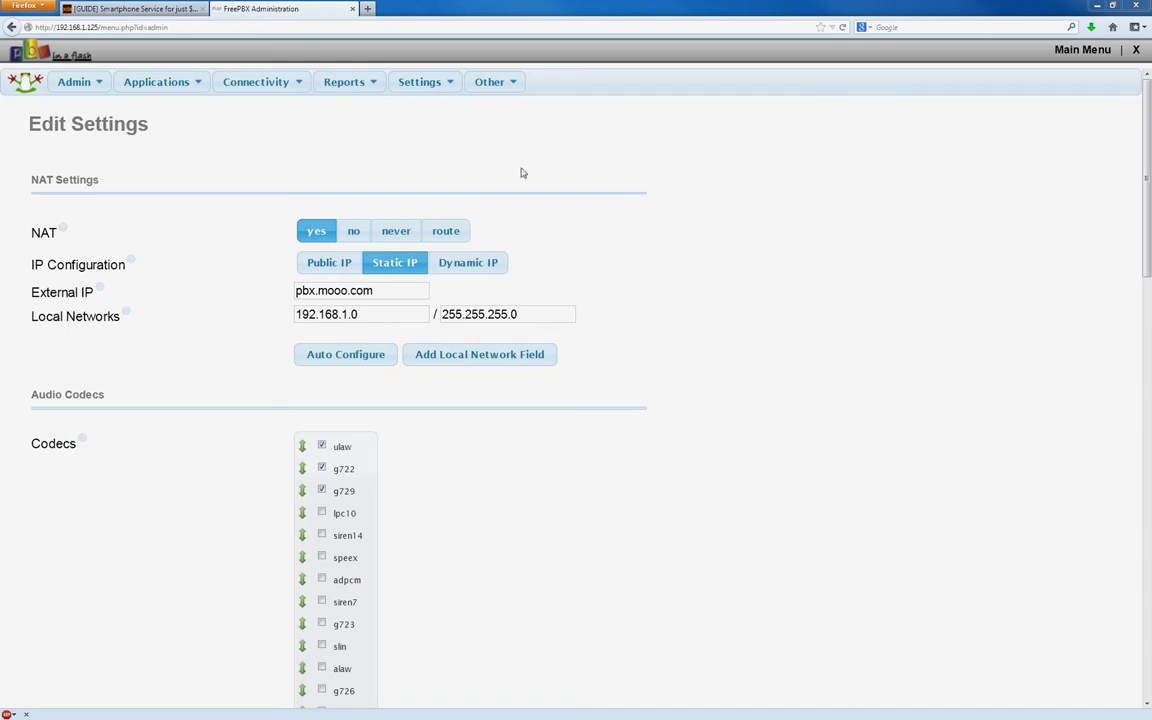
Step: Start a new Generic SIP Device extension from Applications > Extensions
mouse_move(175, 92)
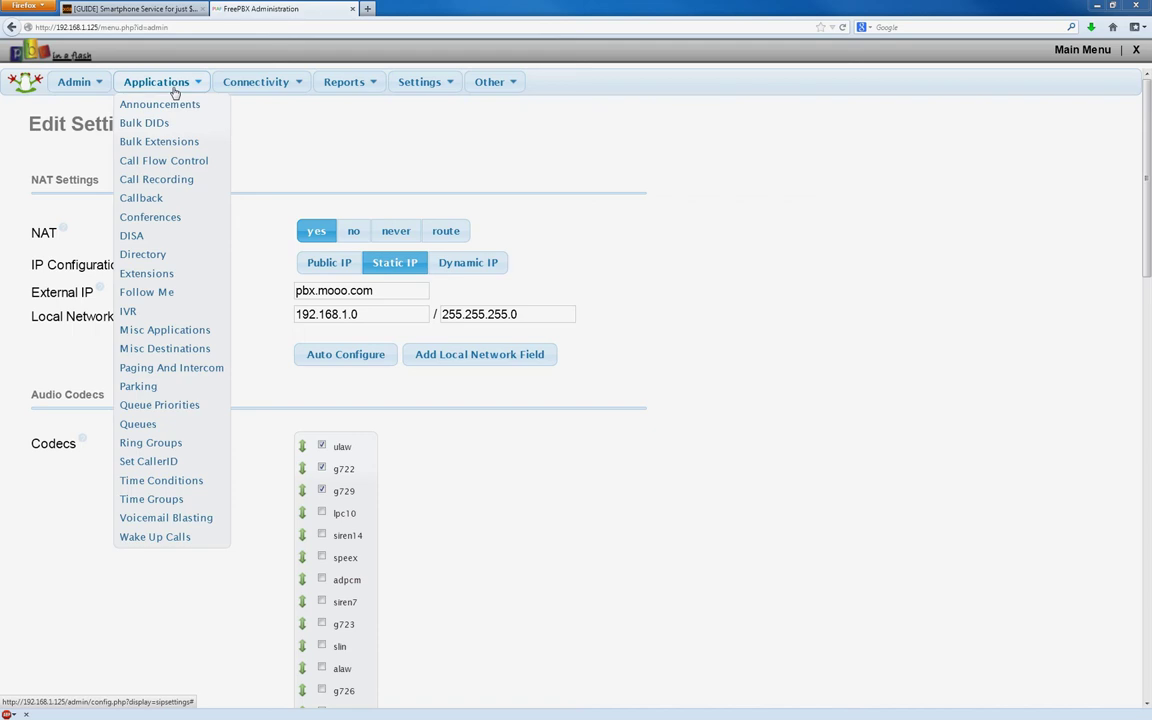
click(158, 274)
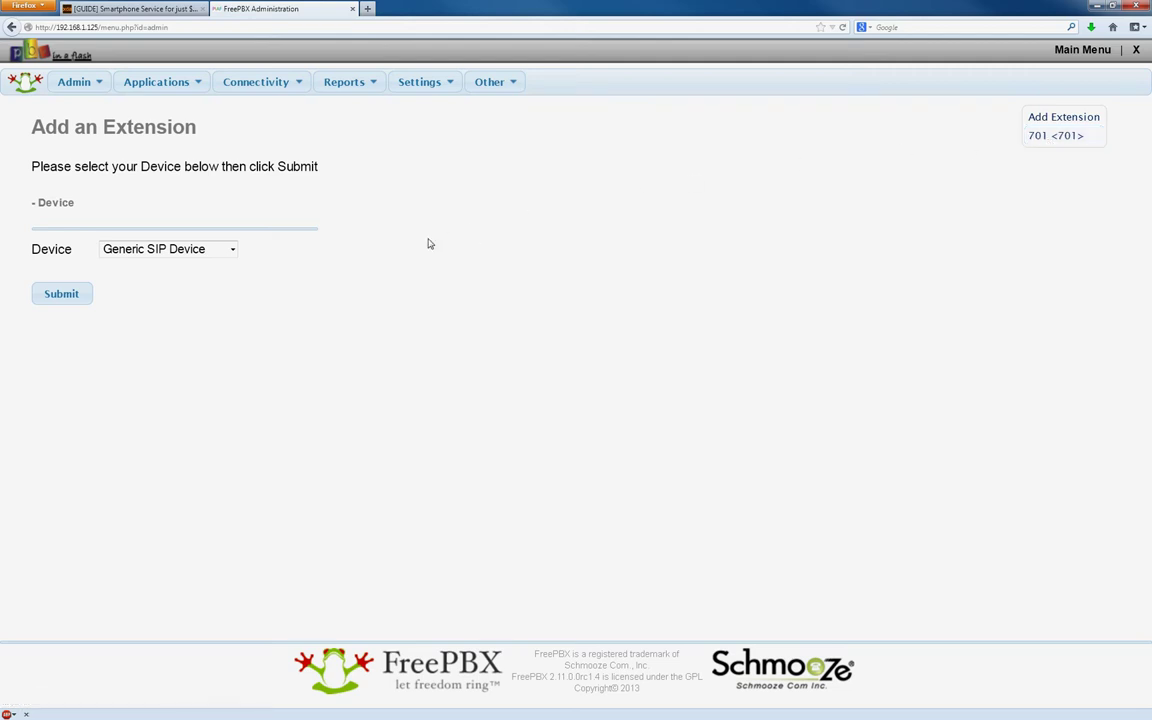
click(198, 255)
click(140, 262)
click(77, 295)
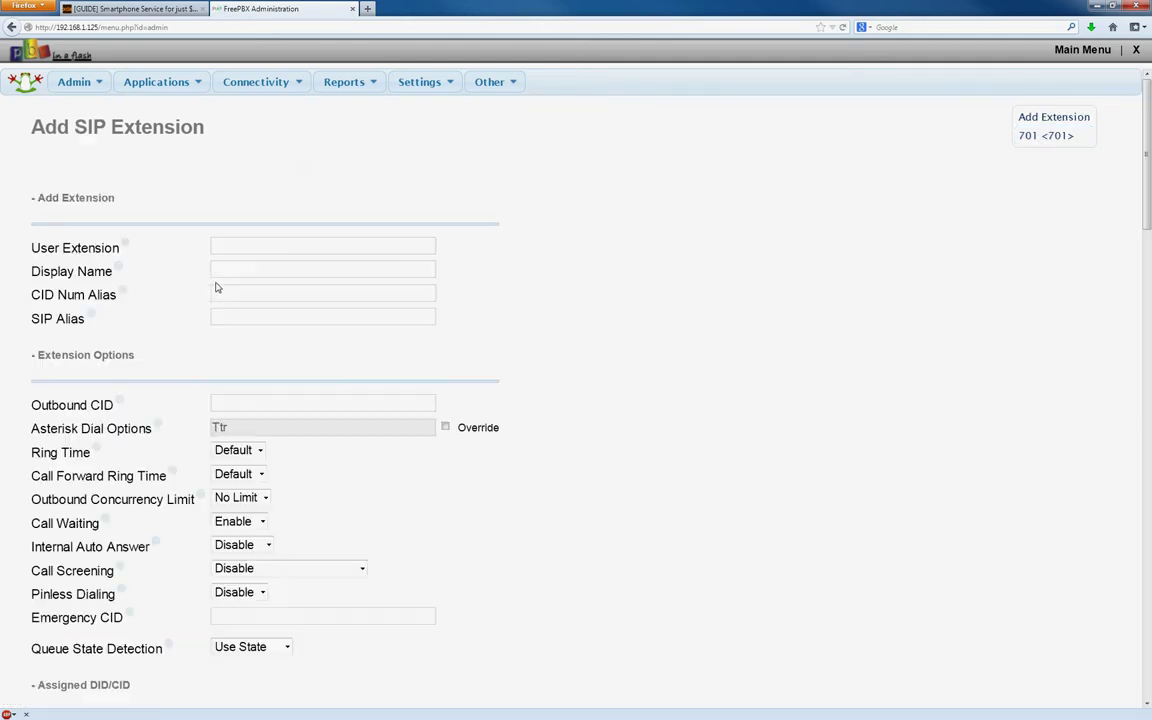
Step: Enter user extension 201, the user's display name, CID number alias, and SIP alias
click(255, 247)
text(201)
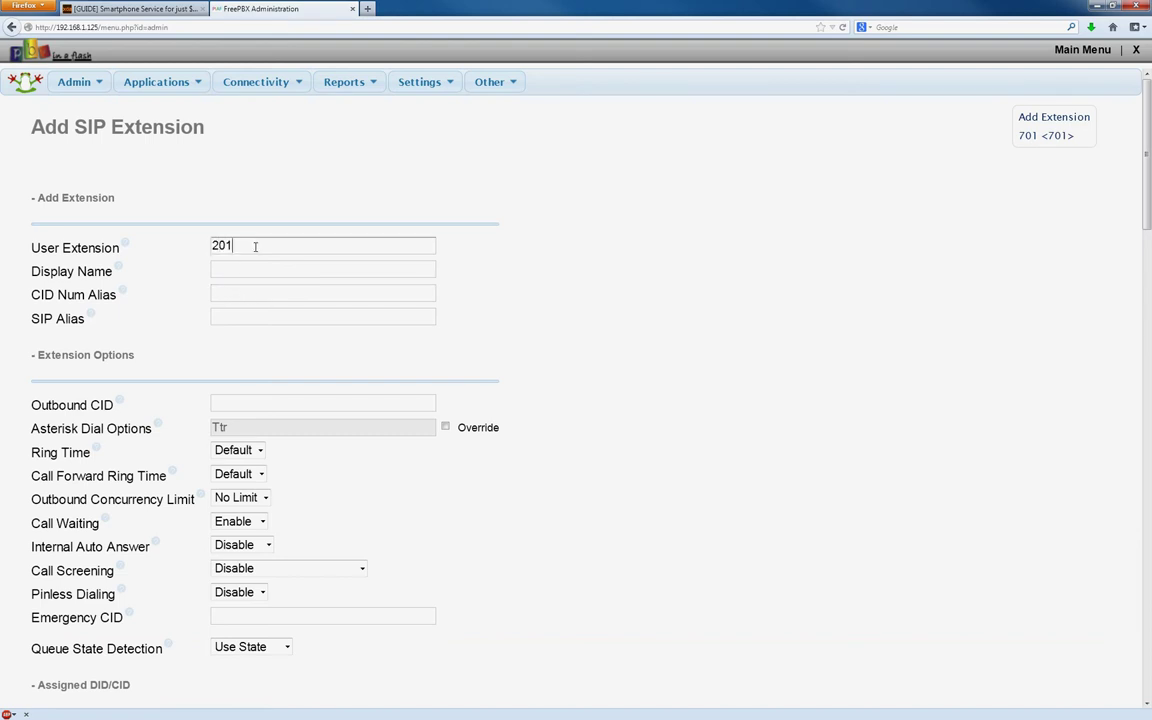
key(Tab)
text(Dan)
key(Tab)
text(7635551010)
key(Tab)
text(Dan)
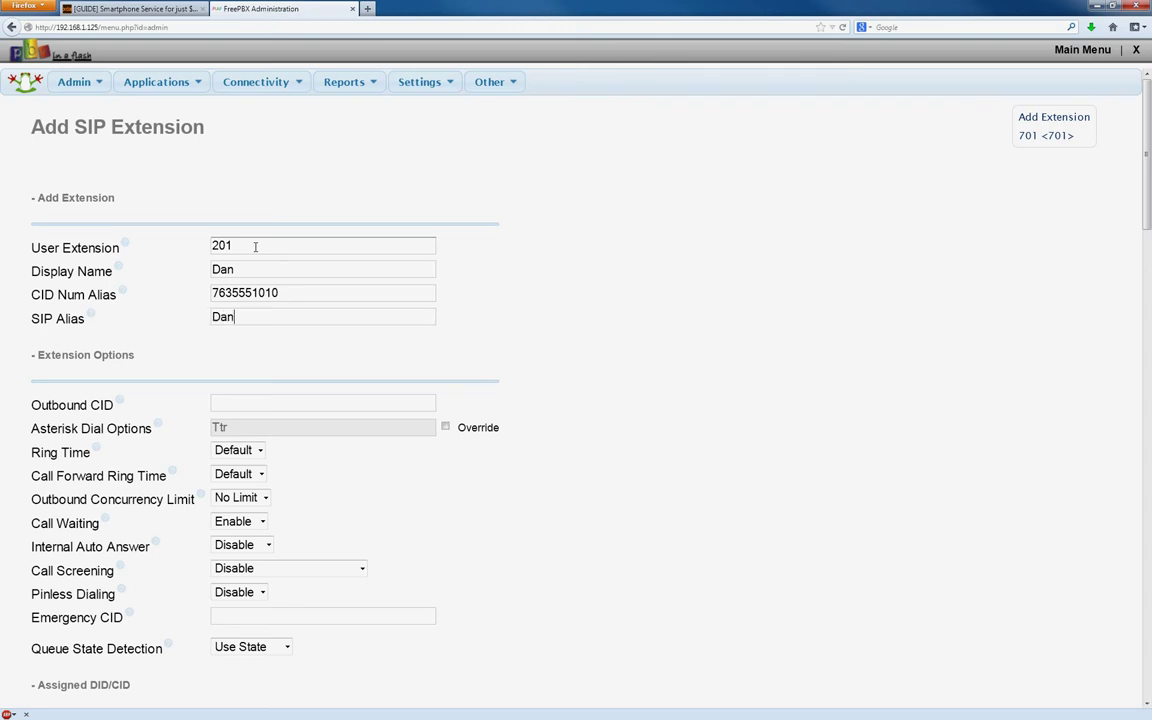
Step: Copy the caller ID number into the Outbound CID field
click(285, 404)
drag(283, 292, 122, 289)
key(ctrl+c)
click(290, 403)
key(ctrl+v)
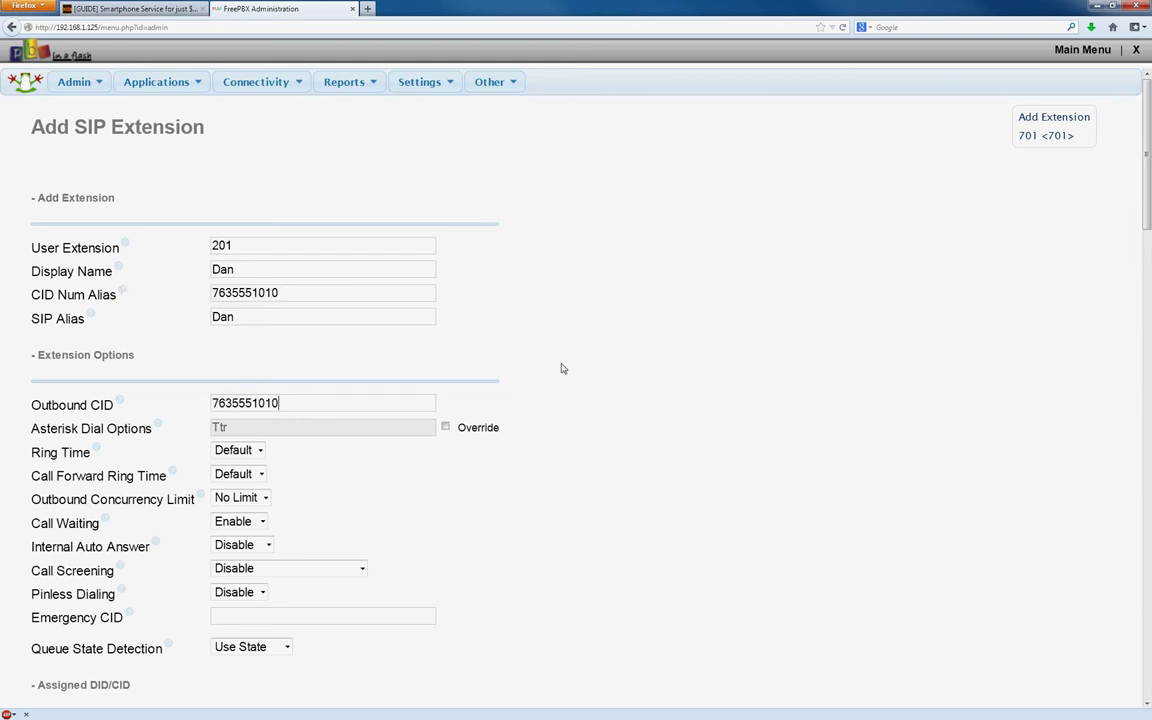
Step: Delete the generated secret under Device Options and type a custom password instead
scroll(570, 366, down, 5)
scroll(565, 360, down, 5)
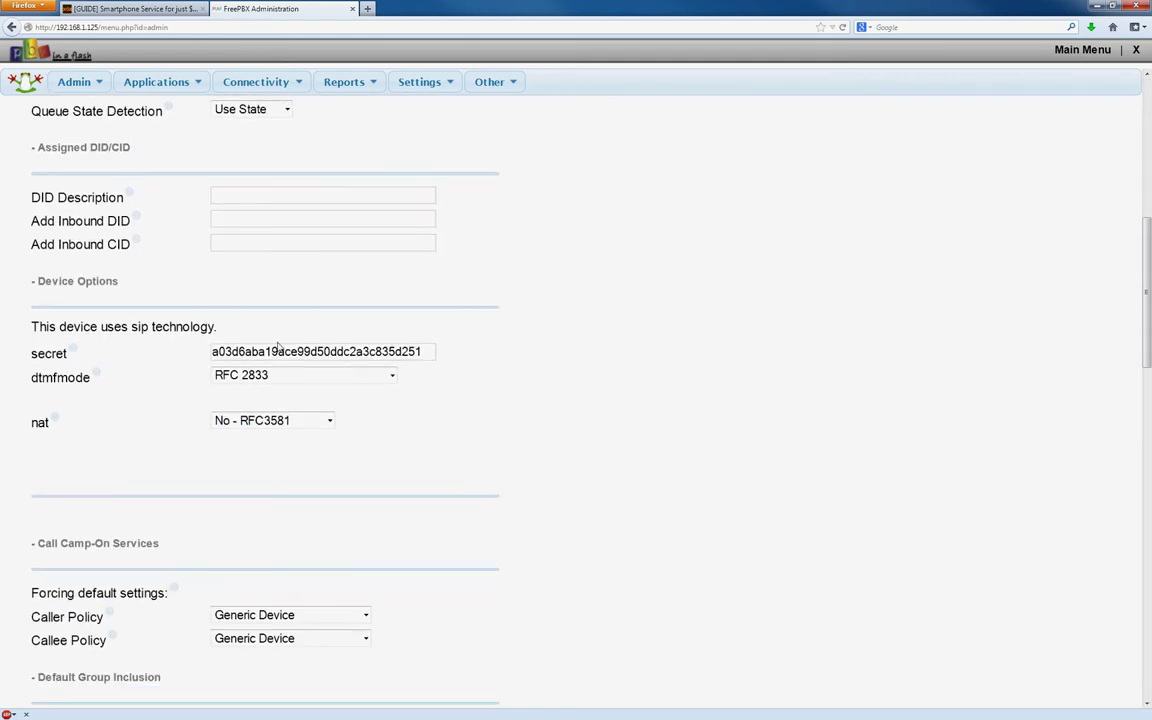
click(270, 351)
key(ctrl+a)
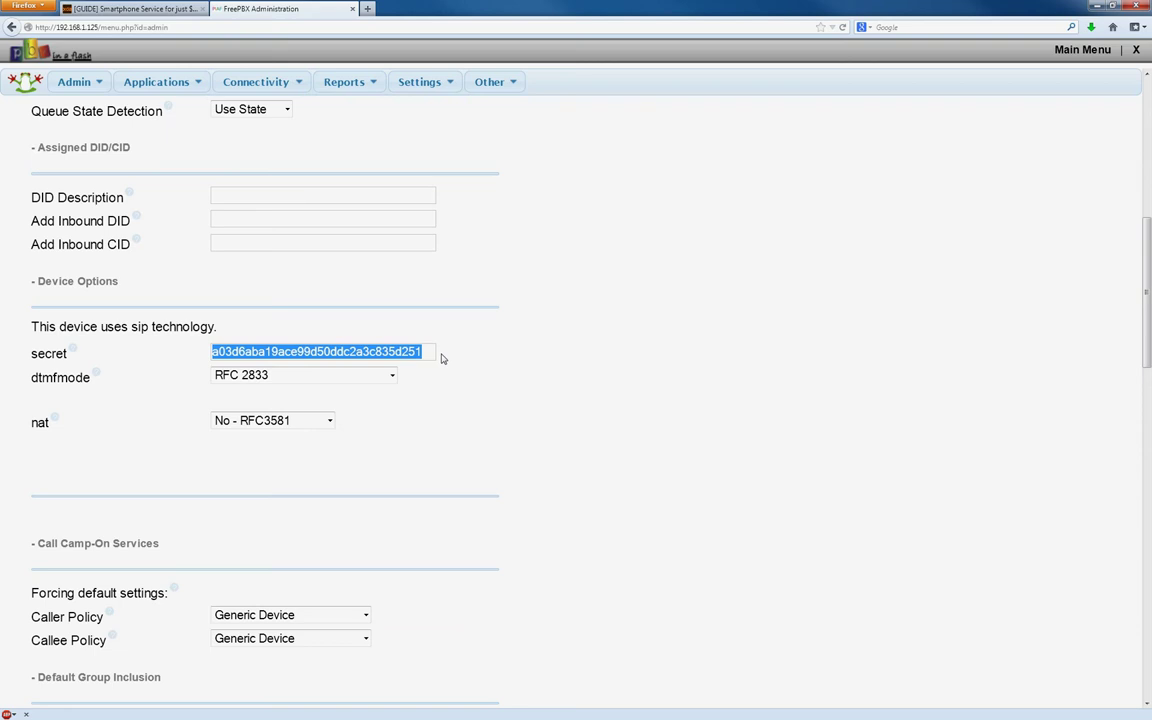
key(alt+Tab)
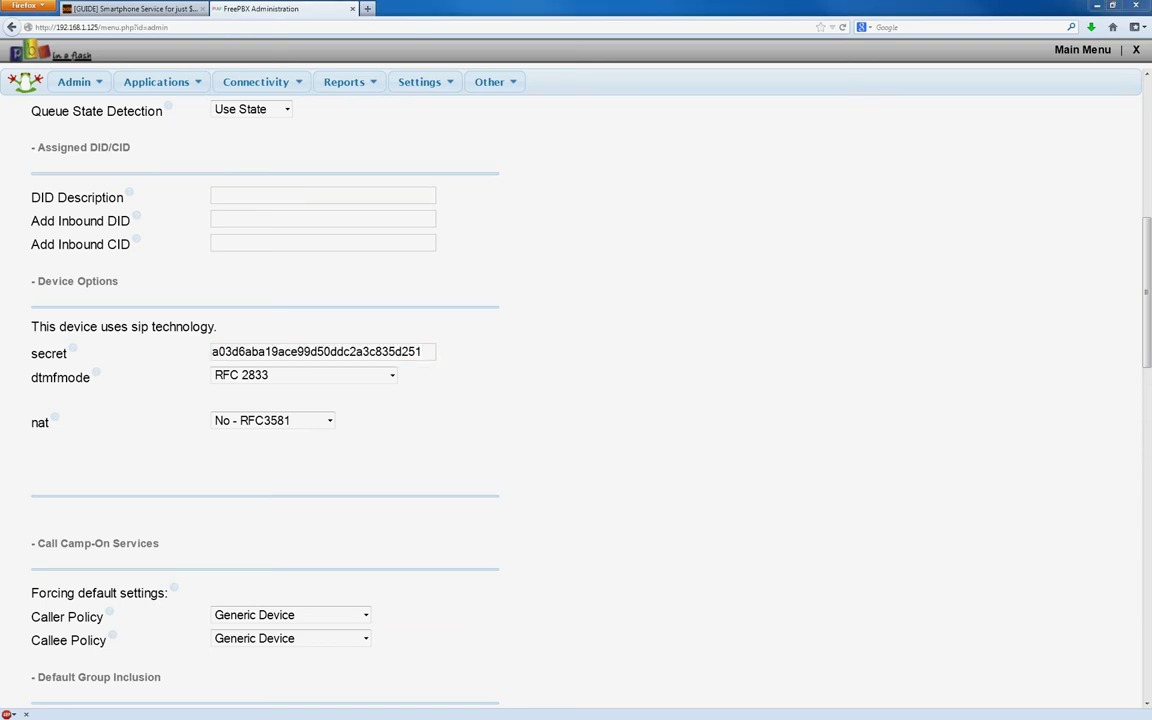
key(alt+Tab)
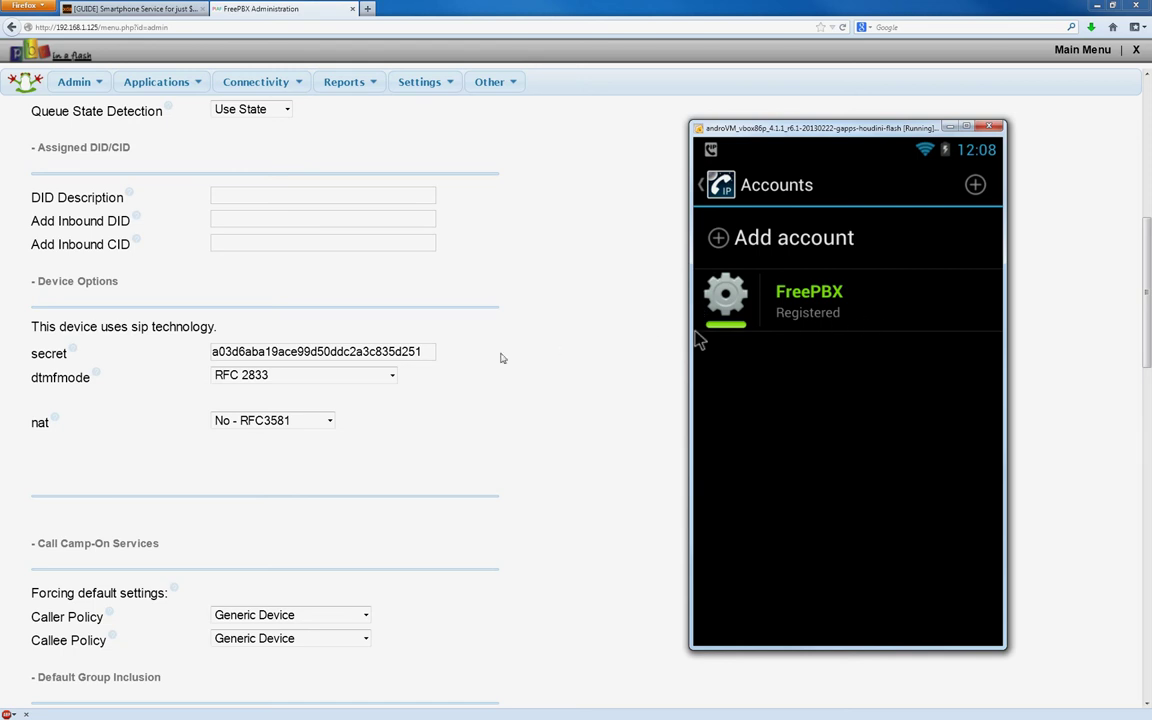
key(alt+Tab)
key(ctrl+a)
key(ctrl+x)
key(alt+Tab)
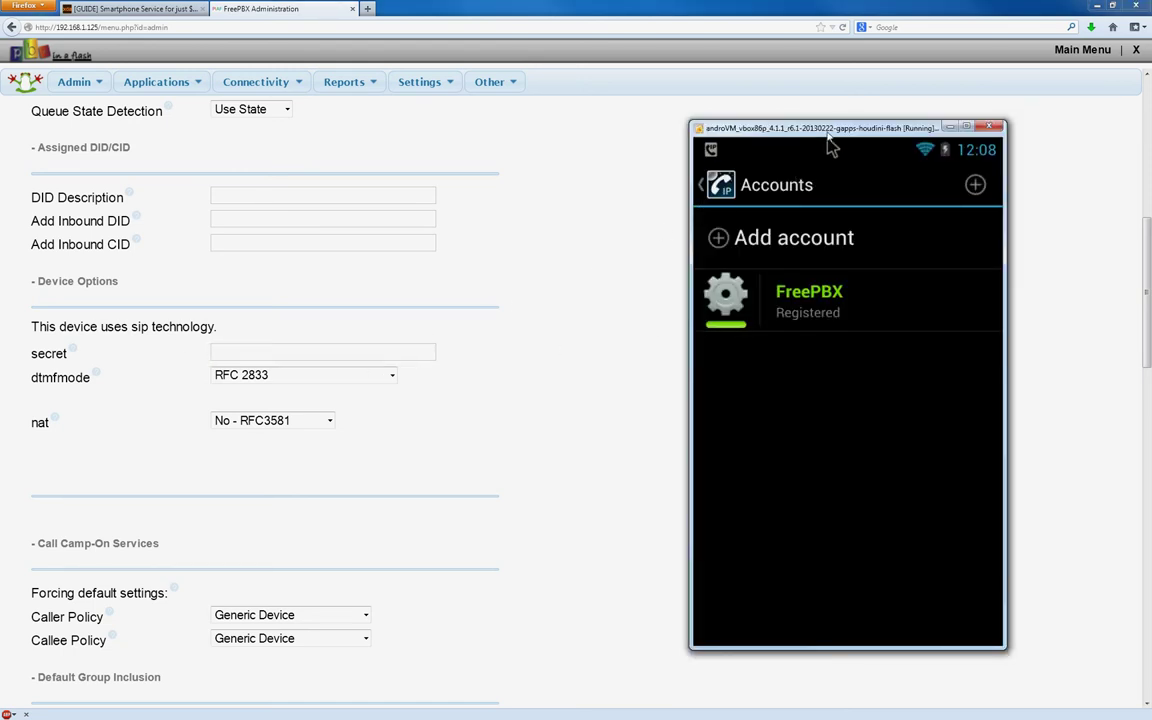
key(alt+Tab)
click(373, 351)
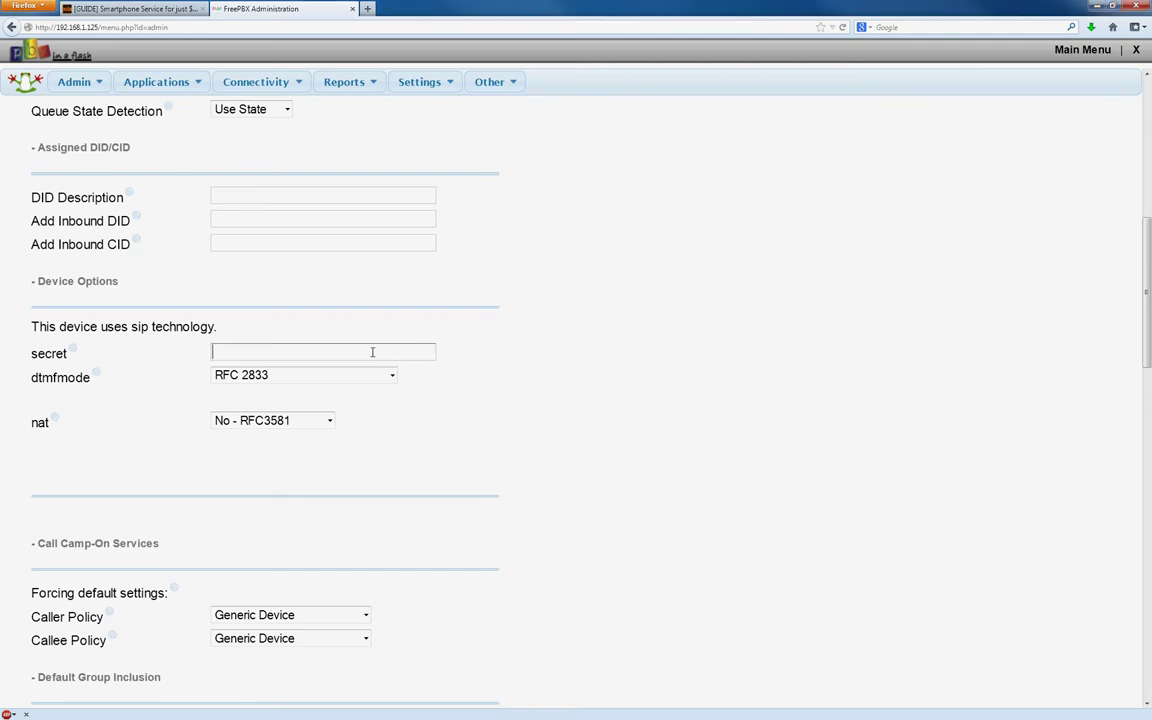
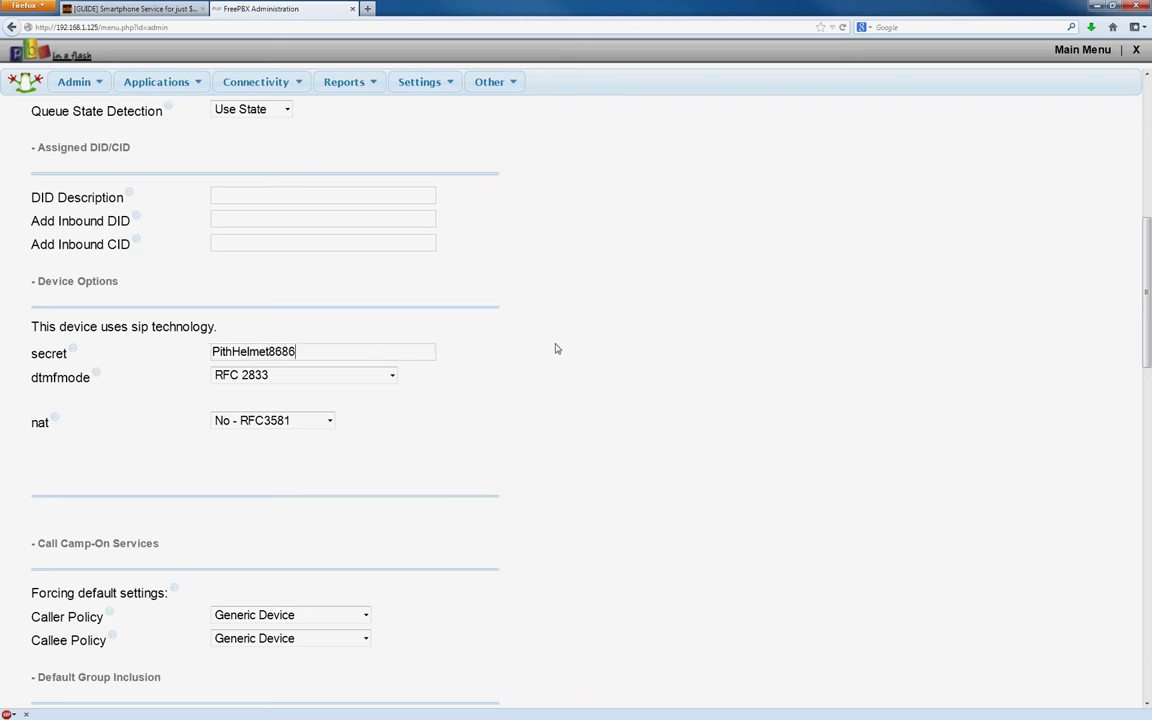
Step: Keep Voicemail Status Disabled, submit extension 201, and apply the configuration
click(585, 363)
scroll(585, 363, down, 10)
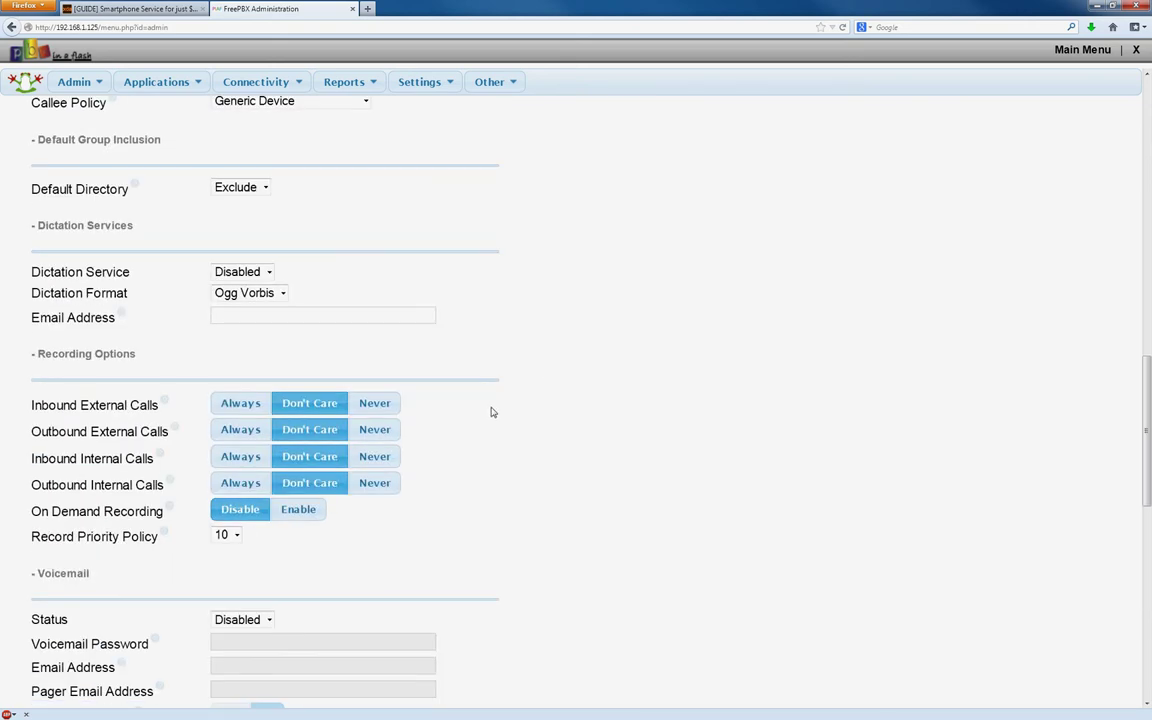
scroll(494, 409, up, 3)
scroll(501, 409, up, 5)
scroll(504, 409, down, 9)
scroll(507, 410, down, 2)
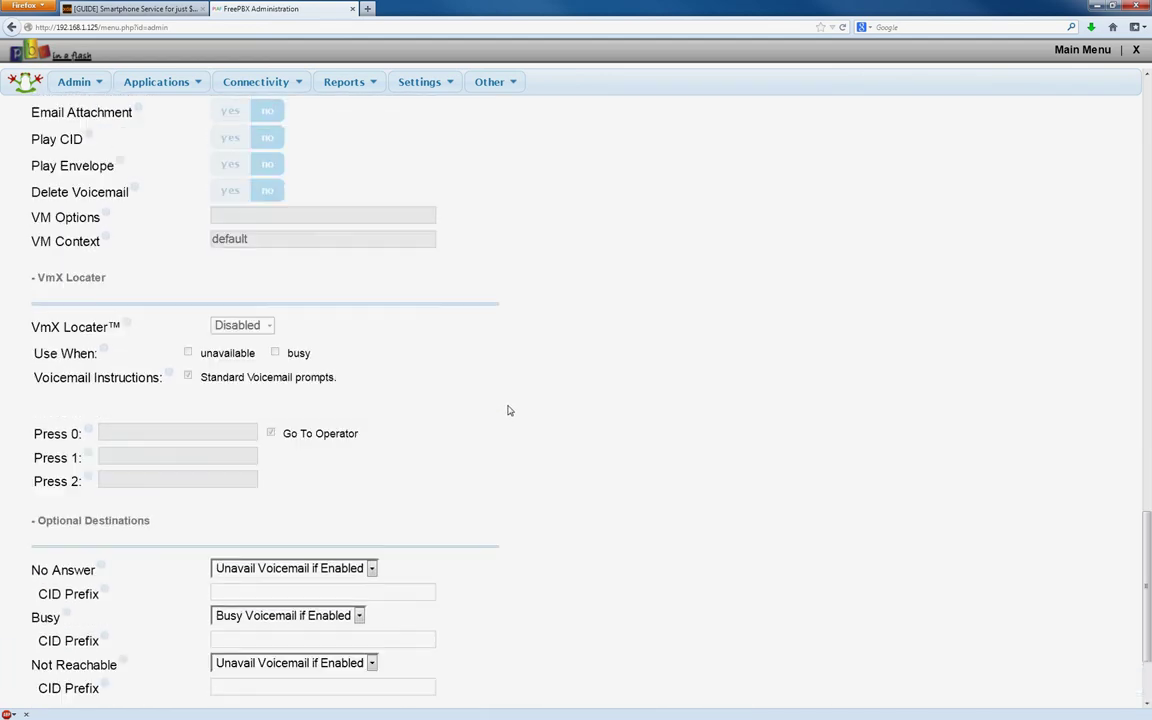
scroll(508, 410, up, 5)
click(262, 413)
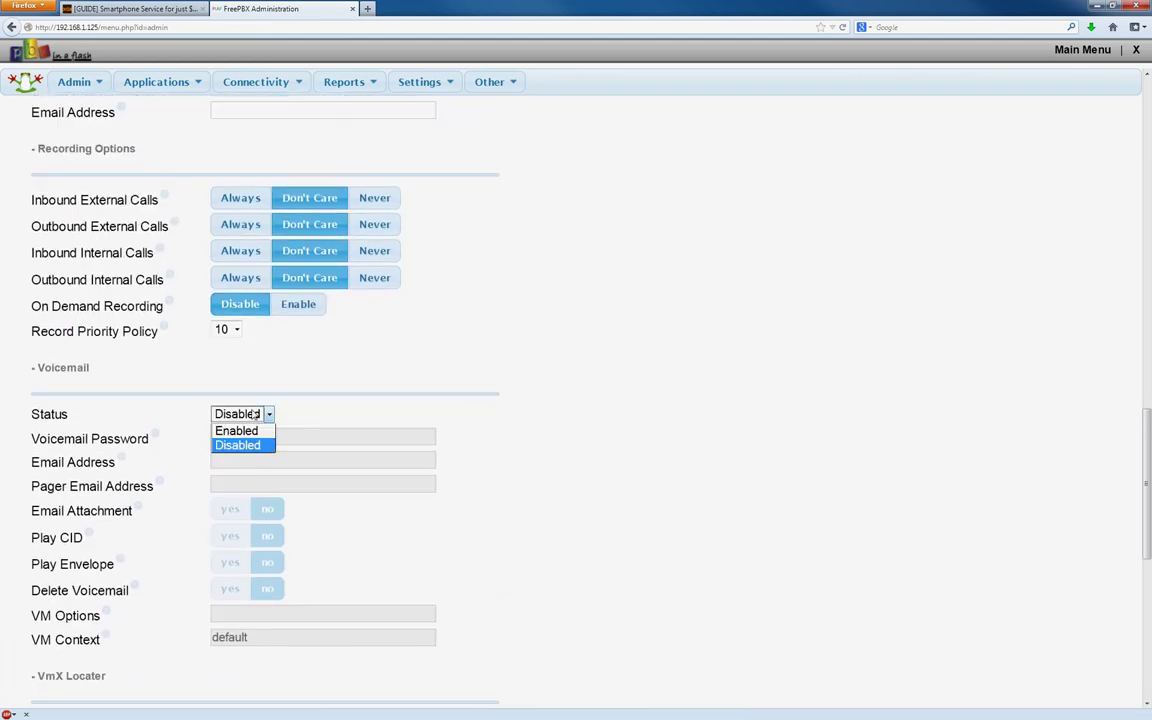
click(578, 418)
scroll(578, 418, down, 5)
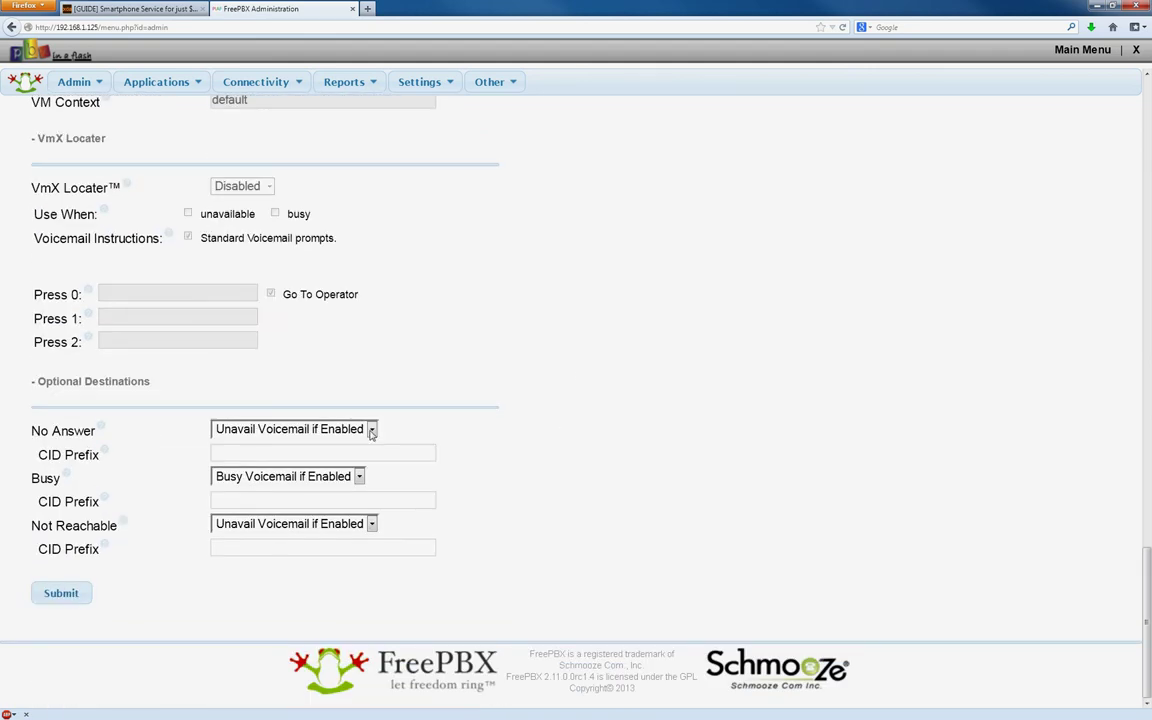
click(52, 593)
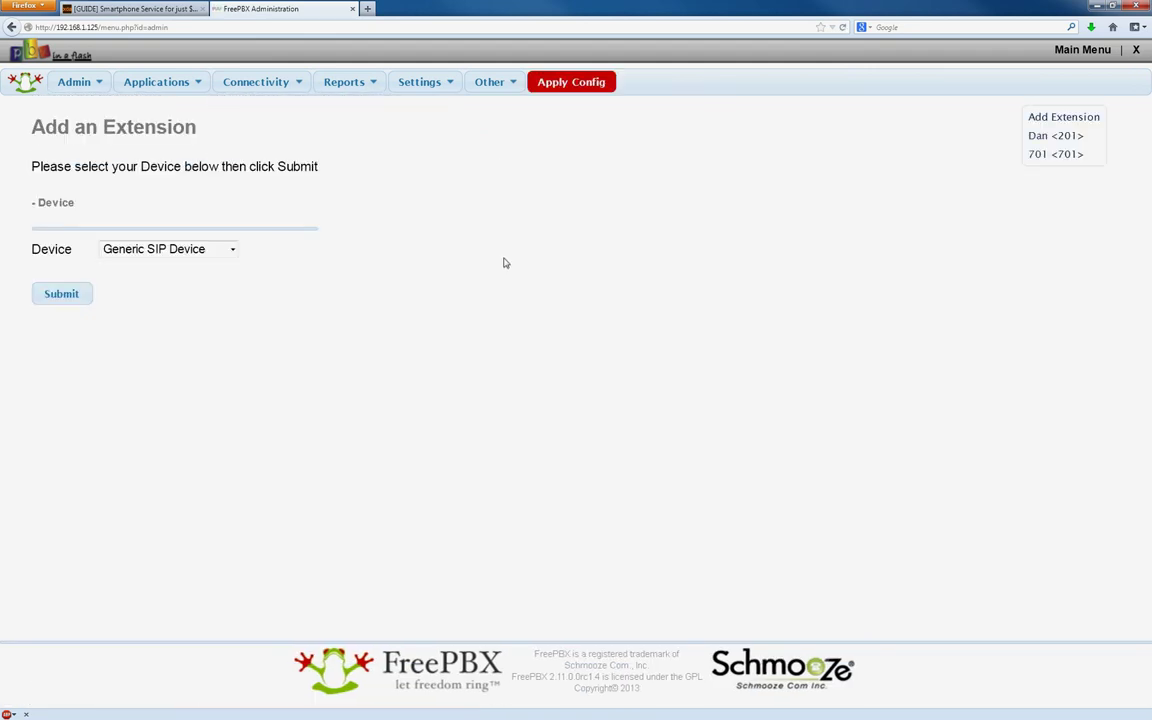
click(584, 87)
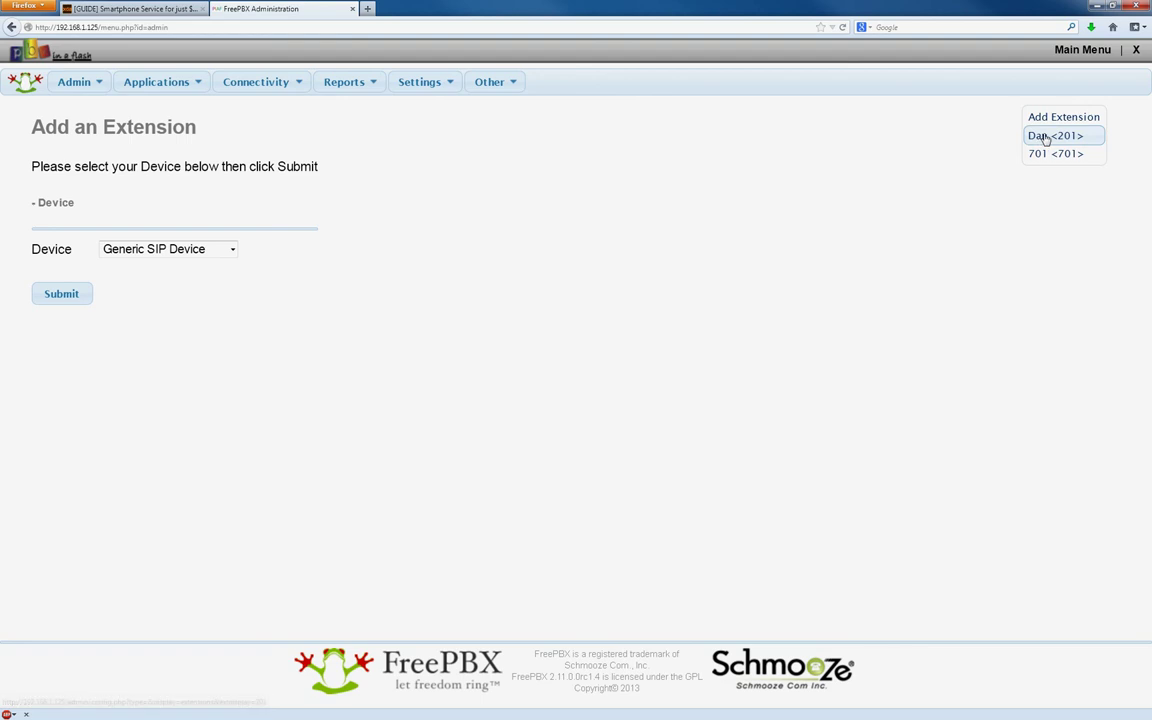
Step: Open extension 201 (Dan) for editing and scroll down to its Device Options
click(1045, 138)
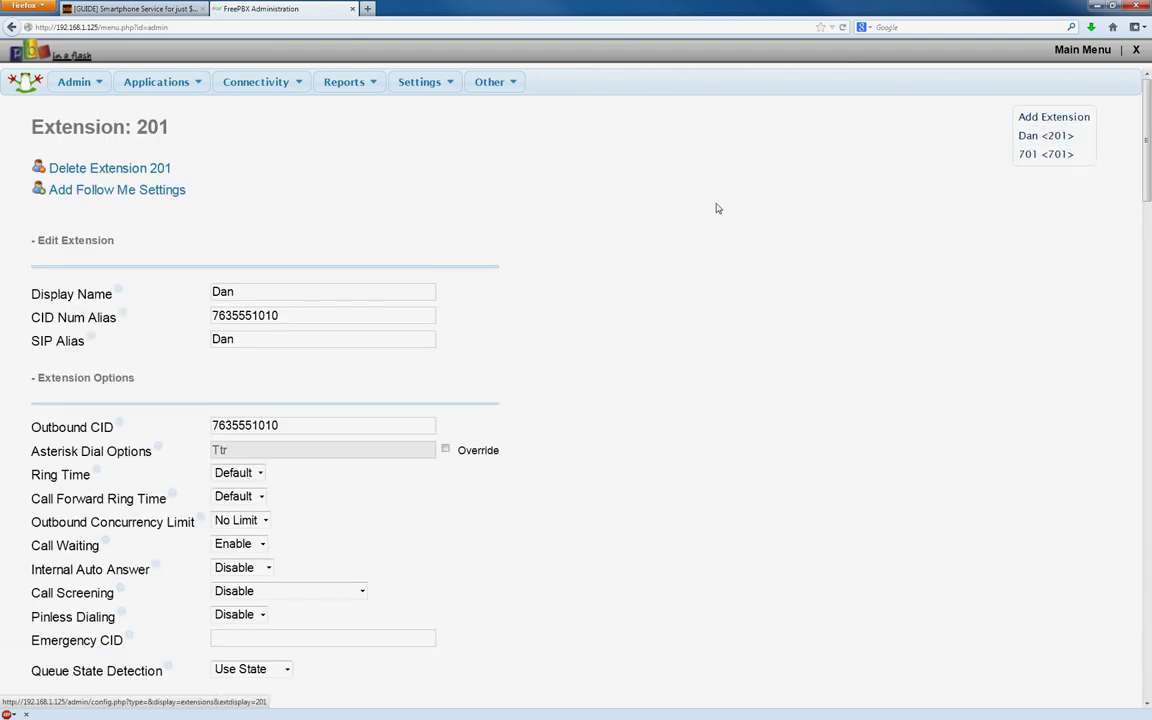
scroll(715, 351, down, 4)
scroll(715, 351, down, 3)
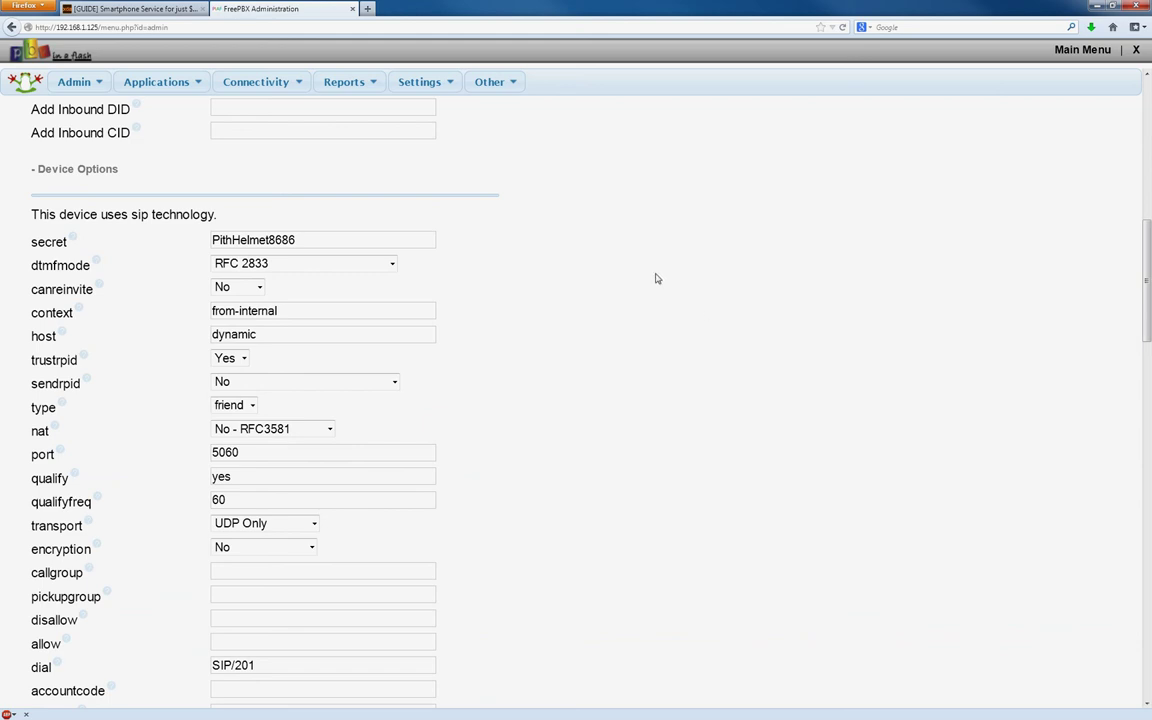
scroll(655, 278, down, 1)
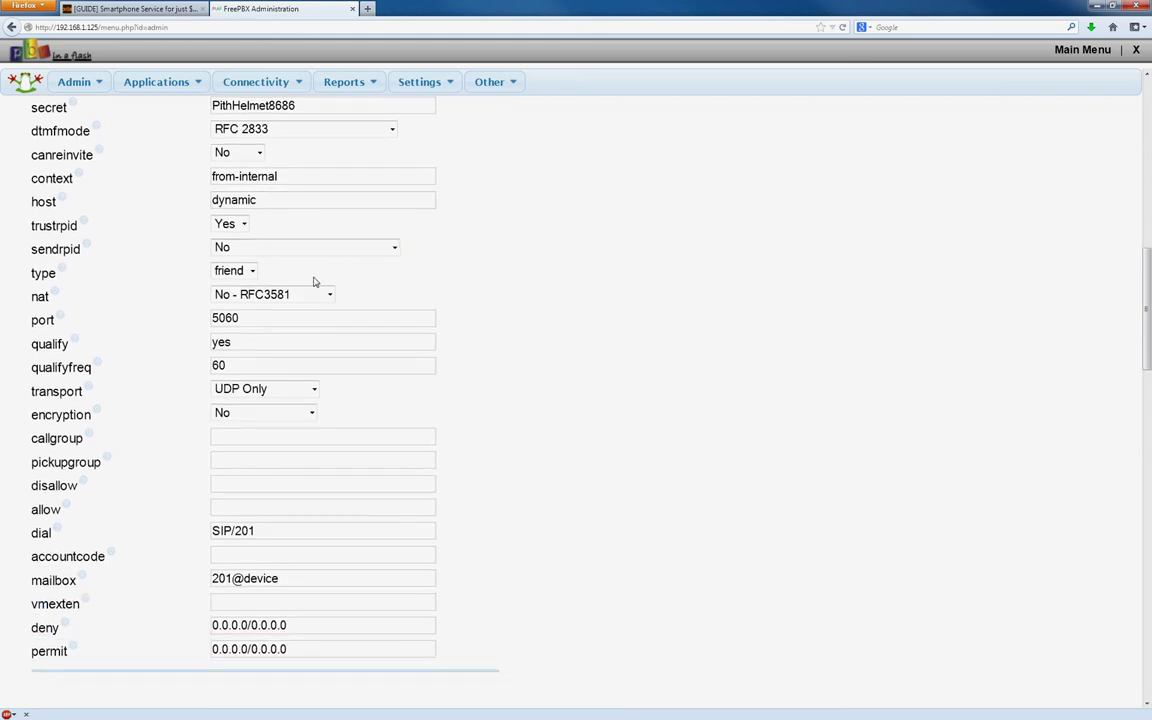
drag(342, 316, 194, 320)
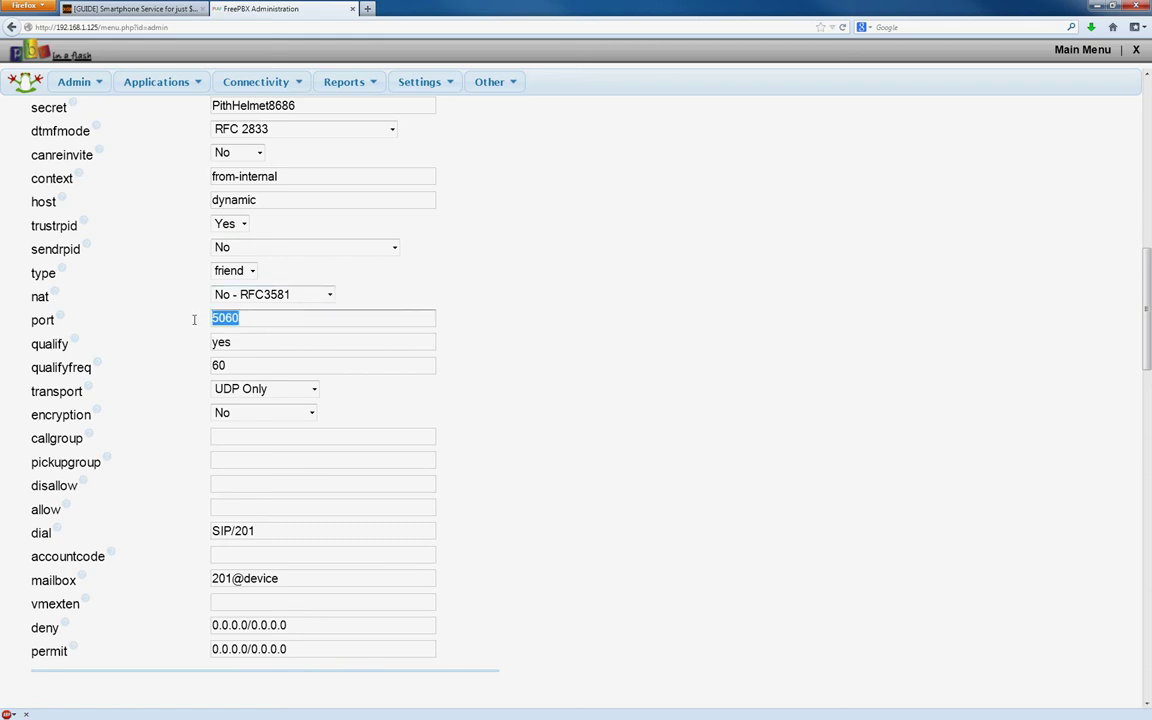
Step: Change qualify from yes to no and the qualify frequency from 60 to 30
click(252, 340)
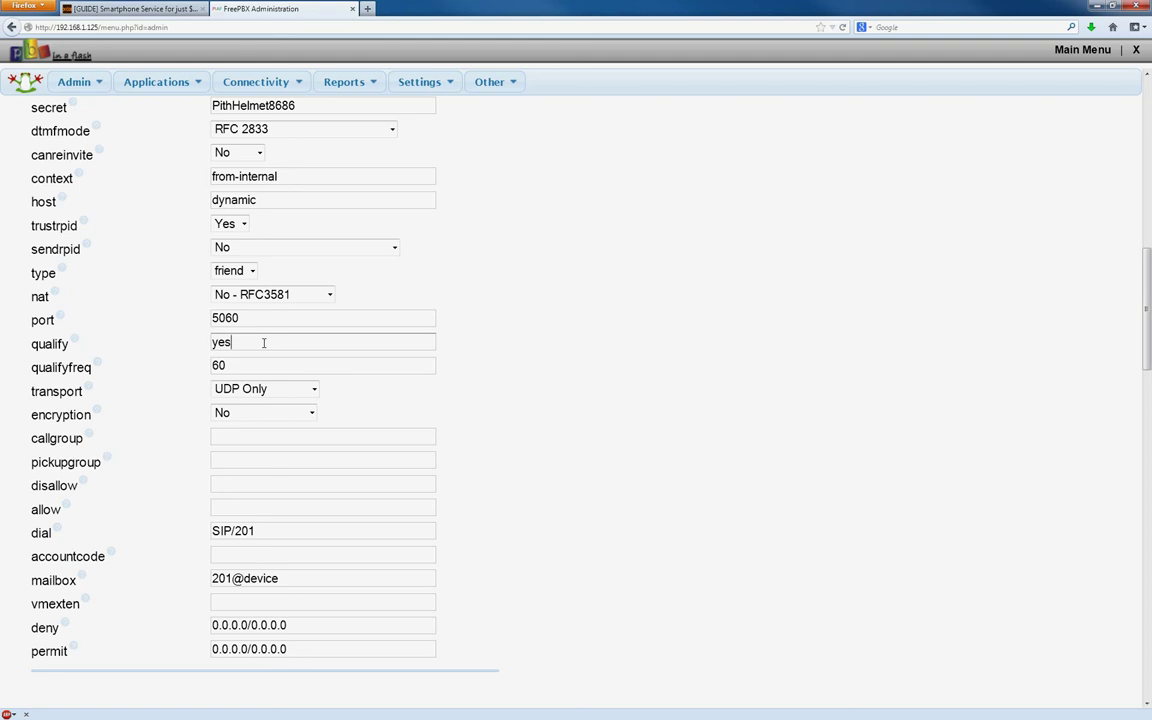
drag(263, 342, 208, 342)
text(no)
key(BackSpace)
key(BackSpace)
text(30)
click(501, 321)
click(278, 343)
Step: Leave transport as UDP Only and scroll to the bottom of extension 201's form
click(311, 387)
click(311, 387)
scroll(514, 390, down, 10)
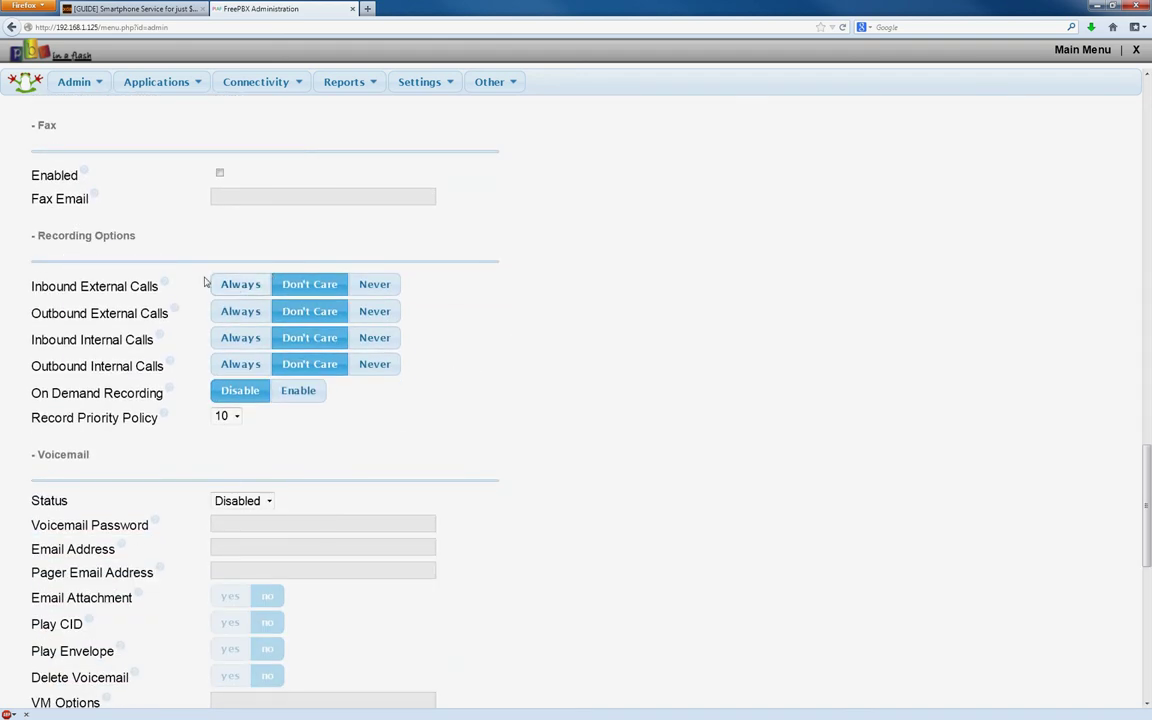
scroll(620, 417, down, 5)
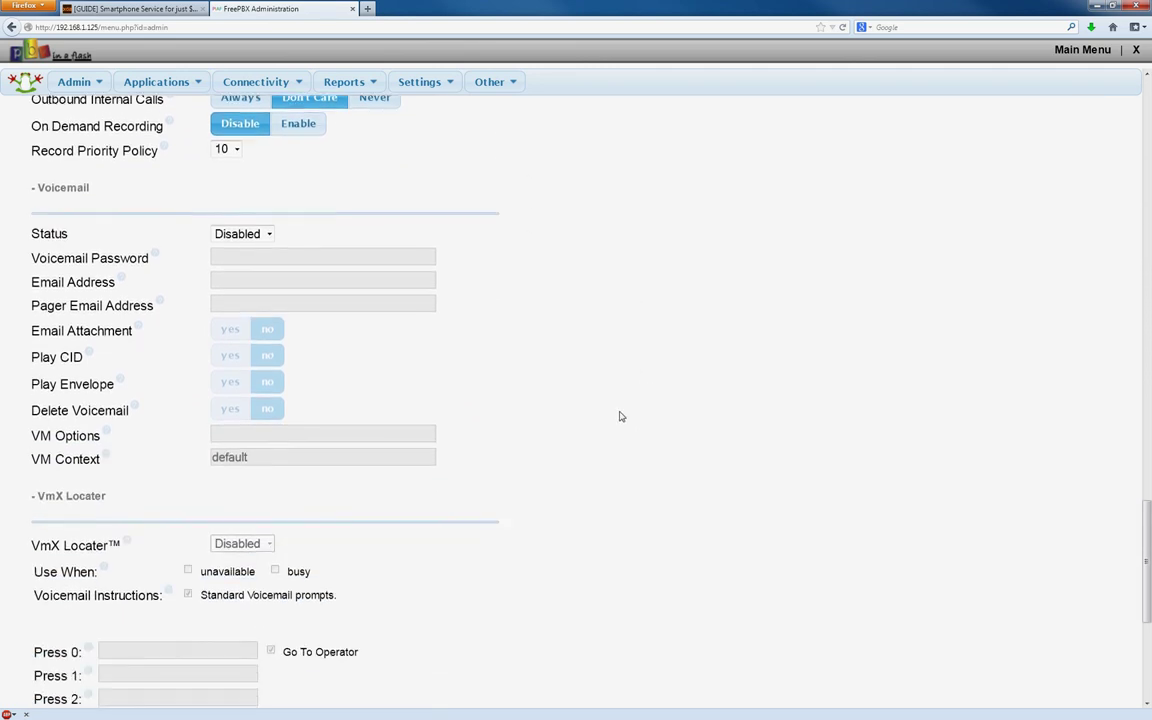
scroll(620, 417, down, 2)
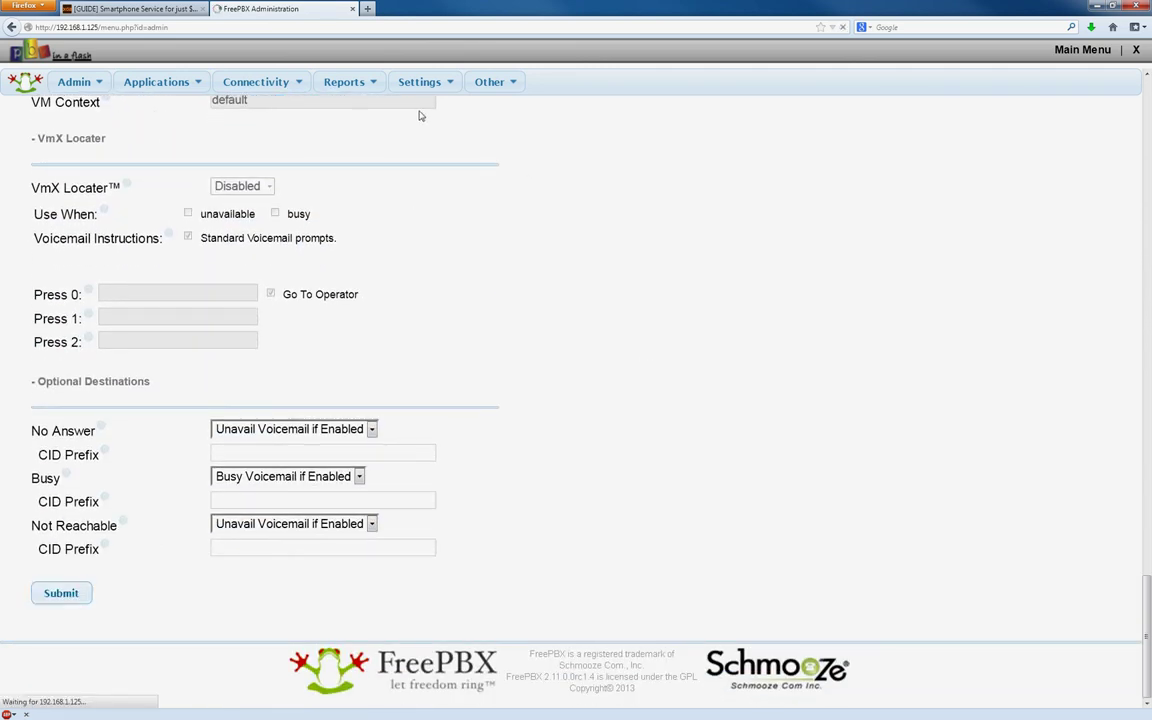